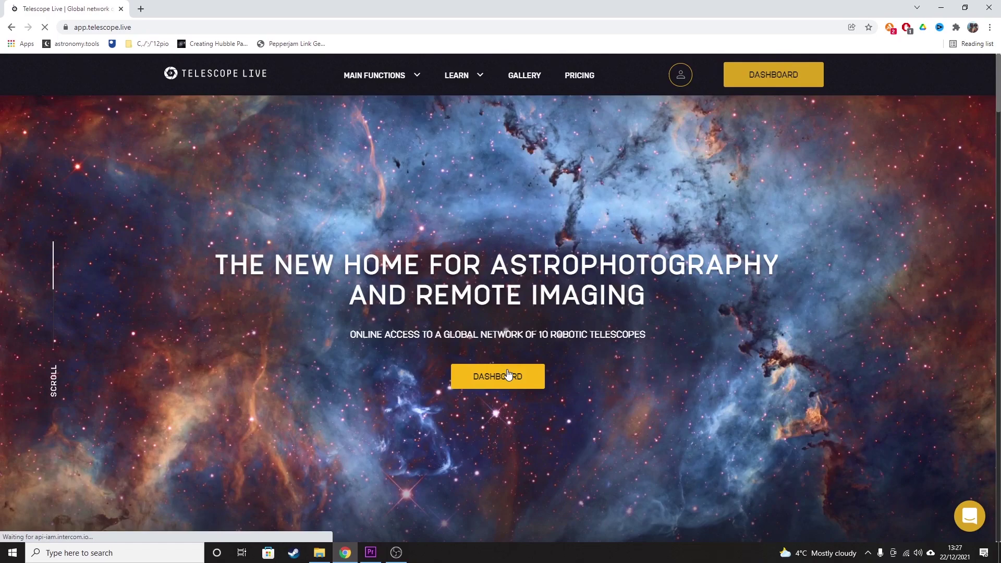
Go from the dashboard to the Telescope Network overview and skim it.
left_click(508, 374)
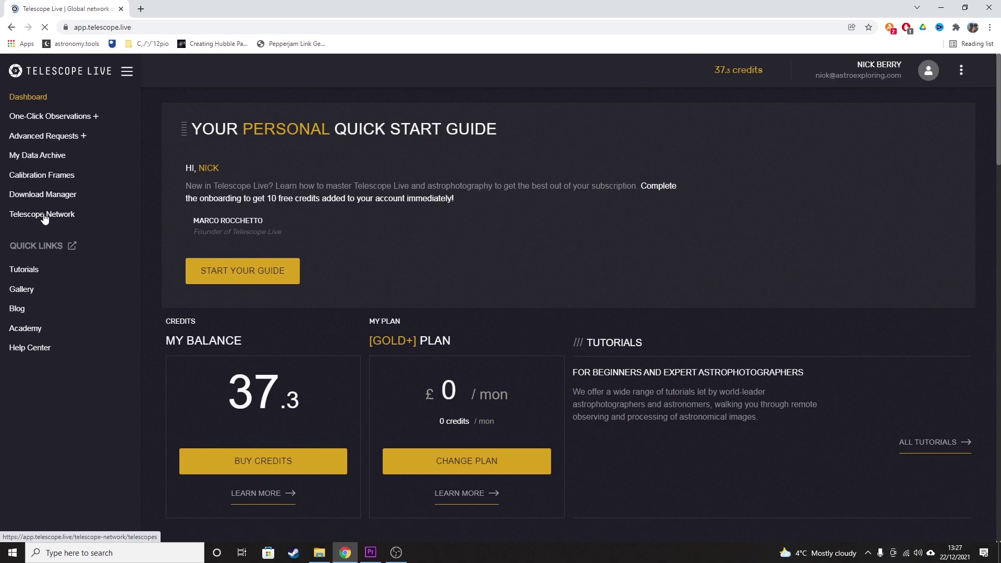
left_click(45, 216)
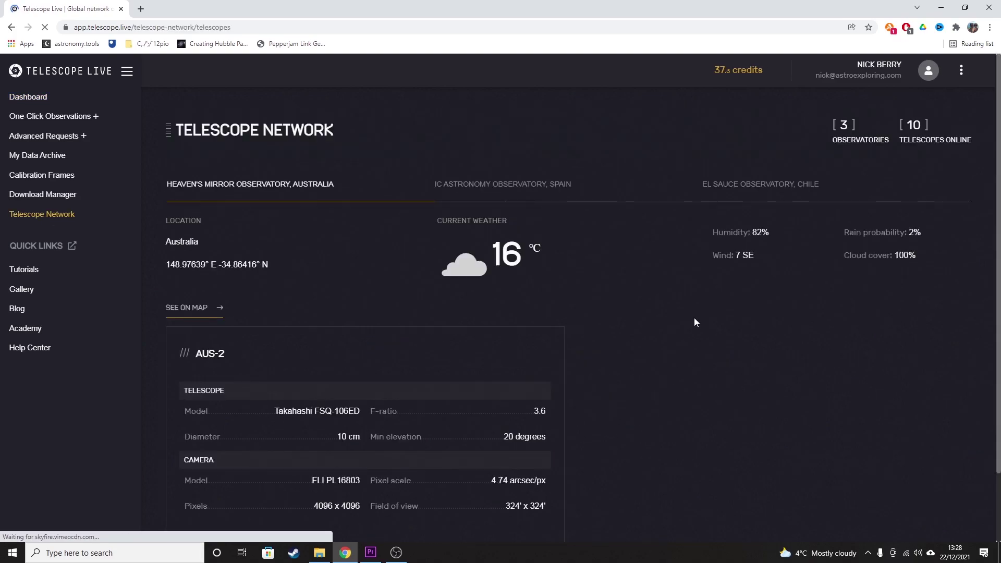
scroll(695, 319, "down", 1)
scroll(694, 318, "up", 1)
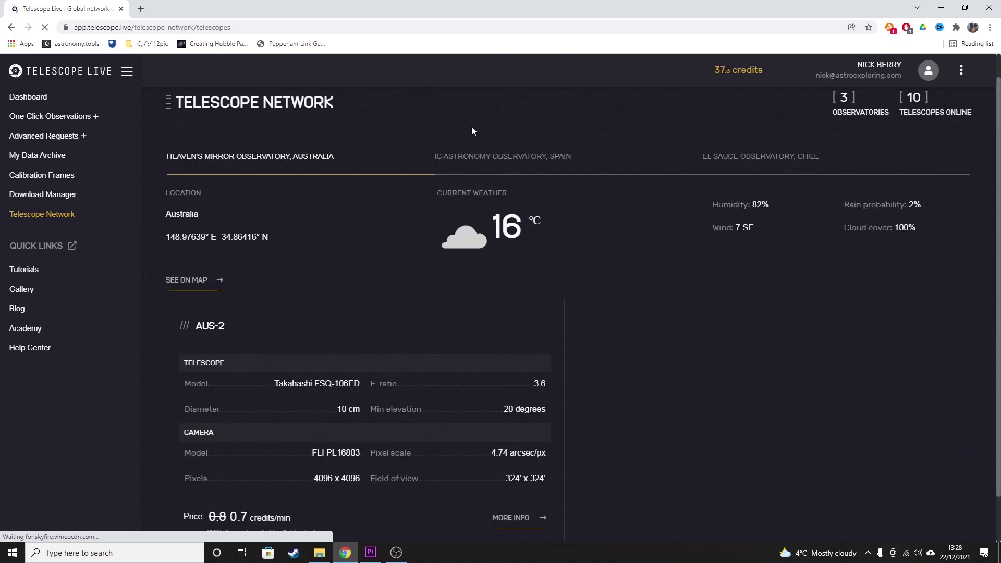
Show the IC Astronomy Observatory, Spain tab and look through its telescopes.
left_click(497, 155)
scroll(564, 248, "down", 3)
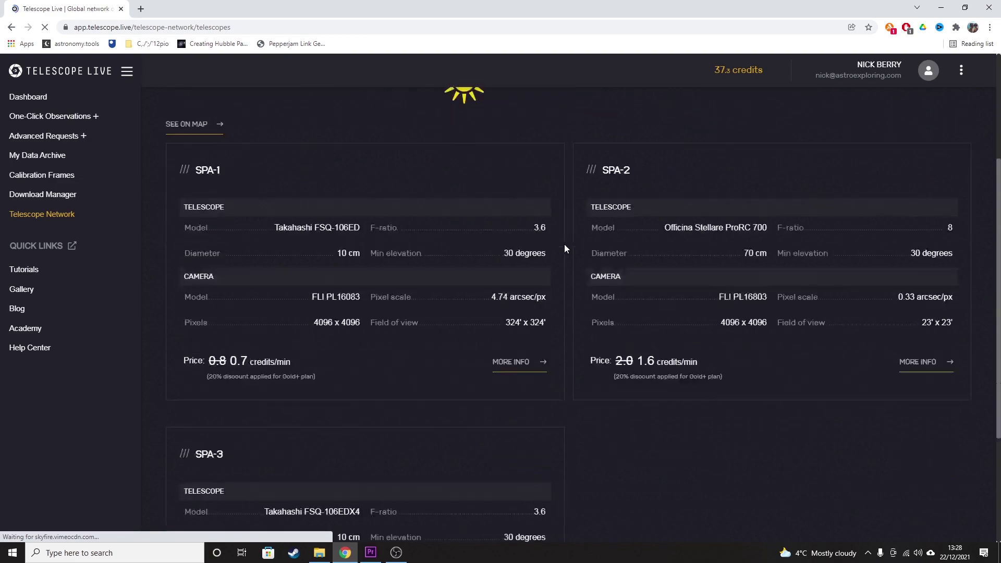
scroll(561, 287, "down", 3)
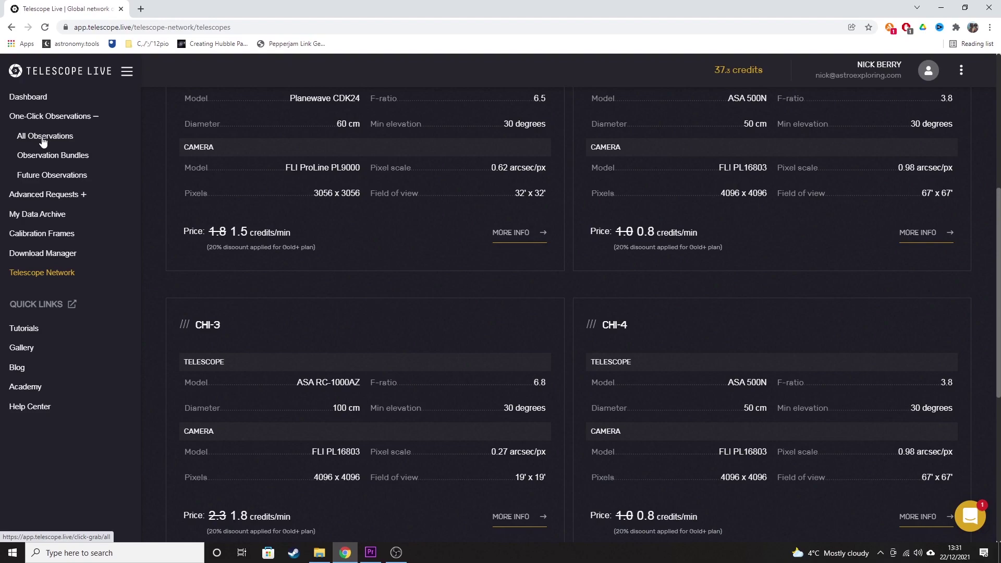
Open the All One-Click Observations catalogue and scroll through it.
left_click(44, 139)
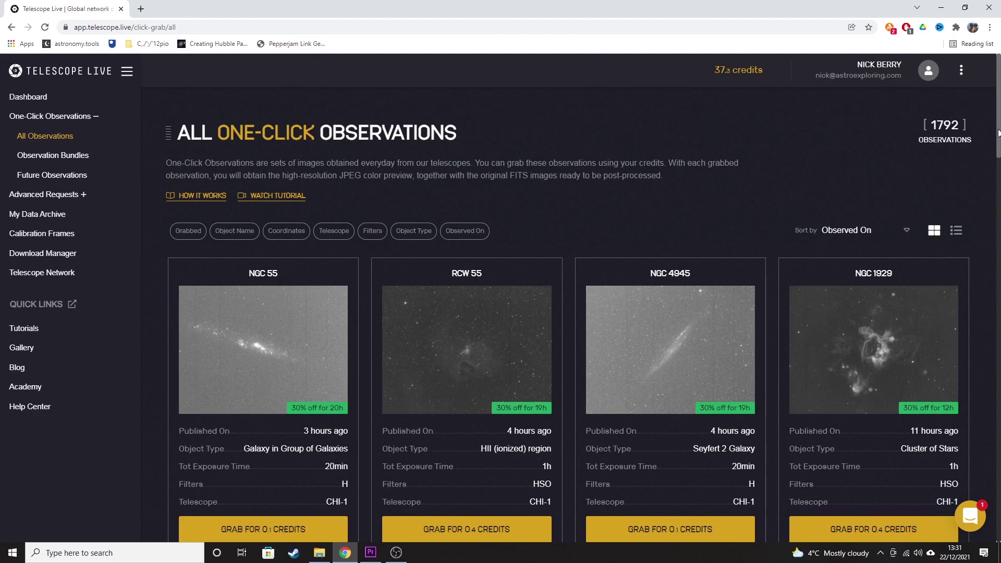
left_click_drag(997, 133, 996, 248)
scroll(816, 265, "down", 3)
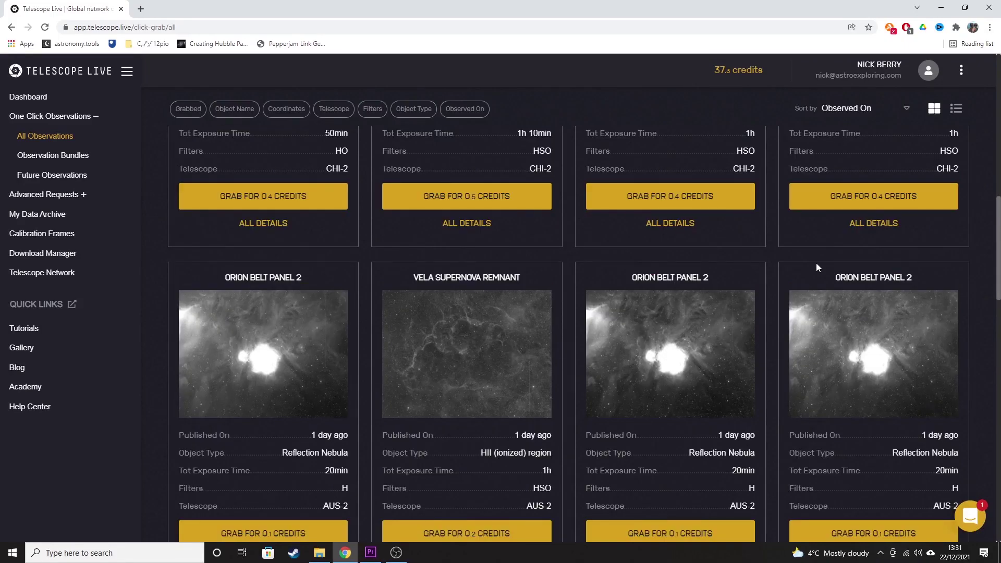
Filter the observations by object name 'orio' to match Orion.
left_click(227, 108)
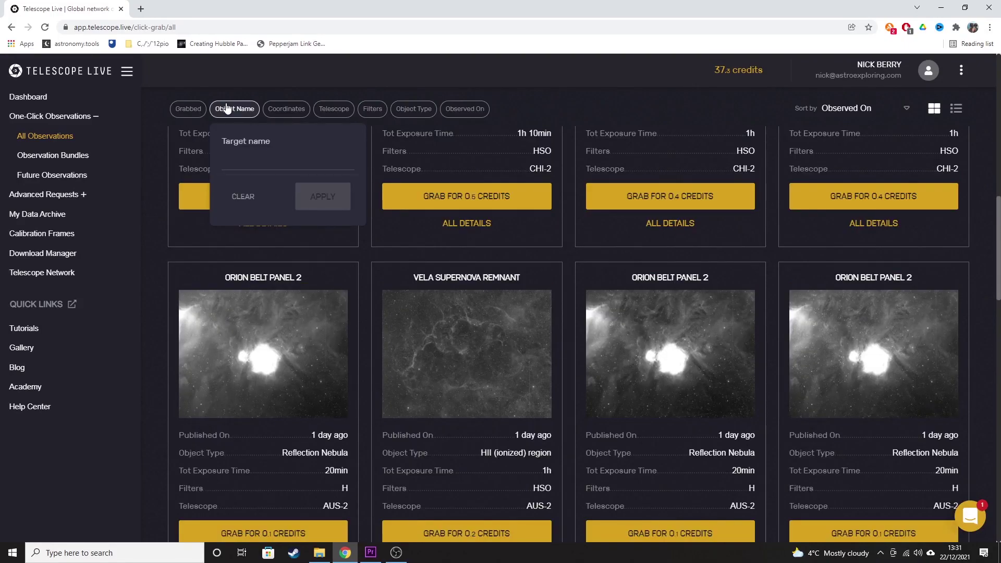
left_click(247, 163)
type("orio")
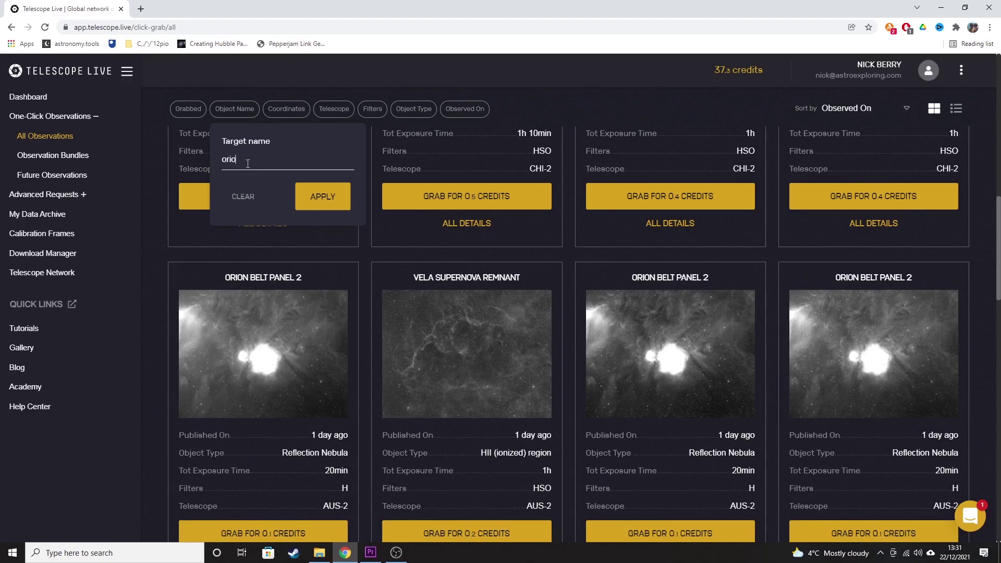
left_click(315, 211)
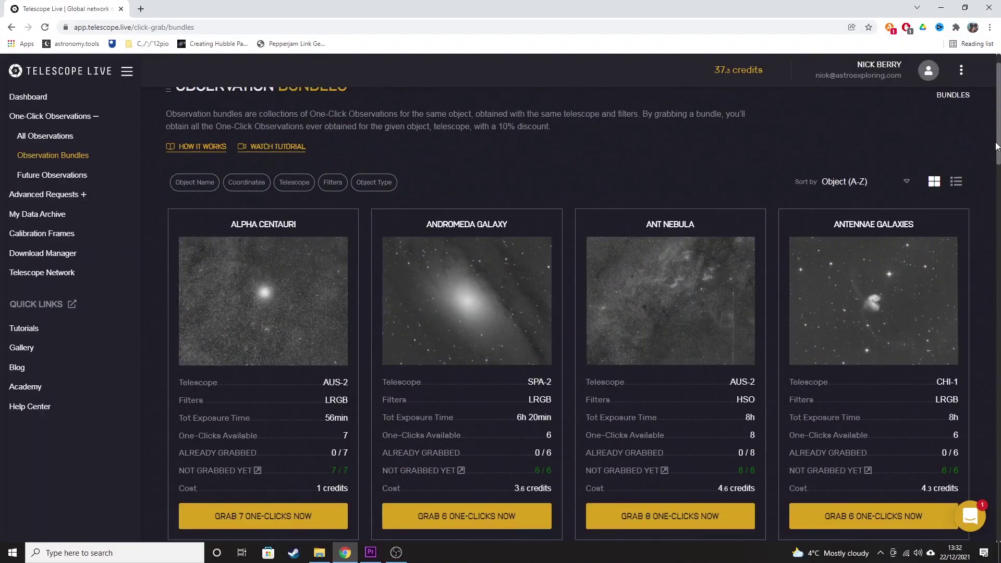
Scroll through the observation bundles and the Andromeda Galaxy (M31) observations.
scroll(442, 201, "down", 3)
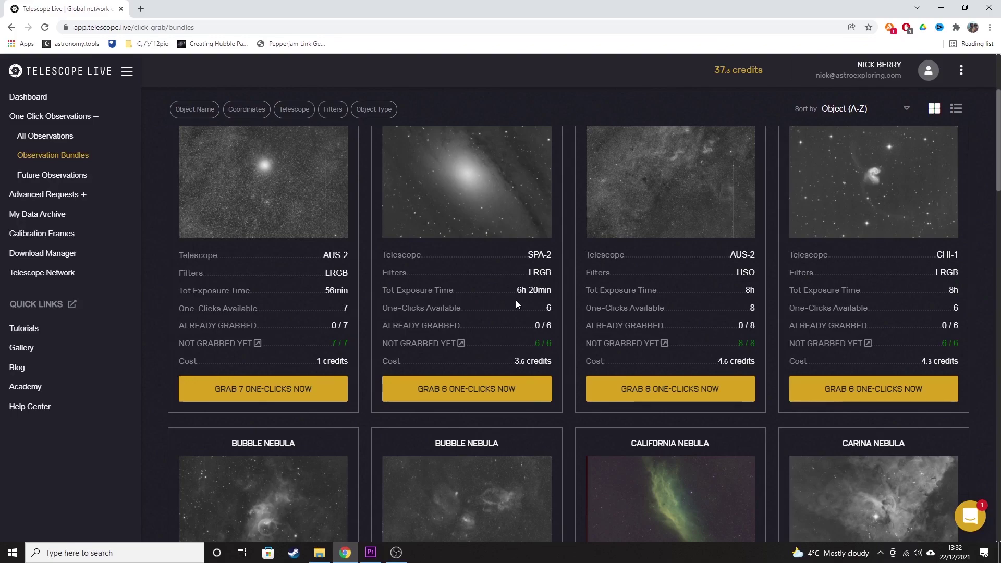
left_click_drag(999, 161, 998, 130)
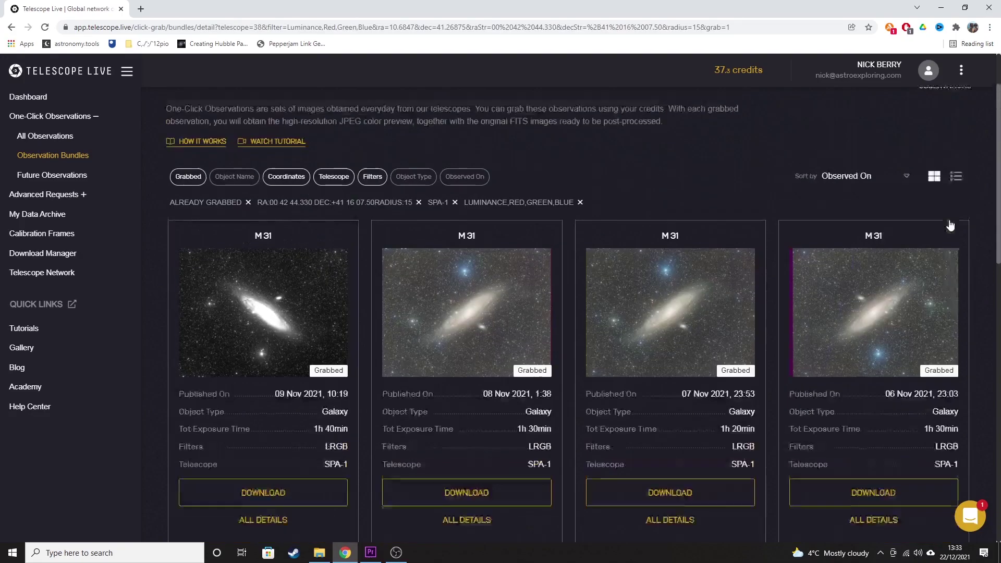
scroll(524, 240, "up", 1)
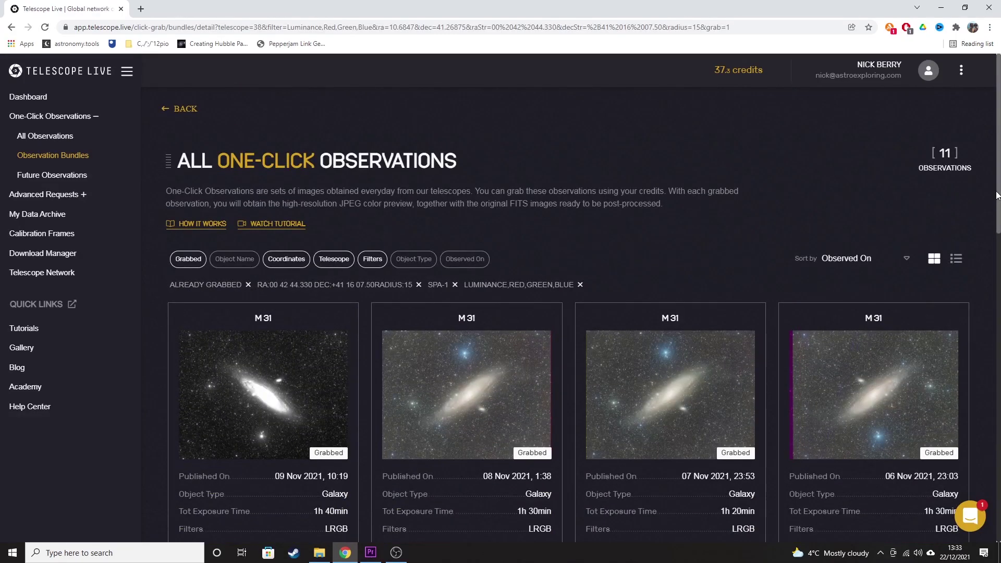
left_click_drag(998, 198, 994, 439)
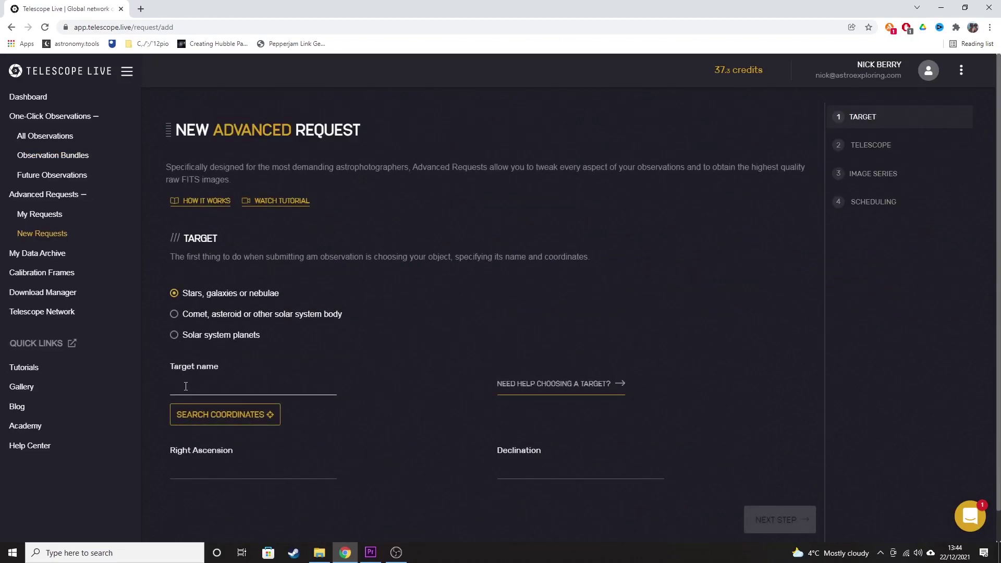
Set the request target to M31 with its looked-up coordinates.
left_click(186, 385)
type("M31")
left_click(219, 422)
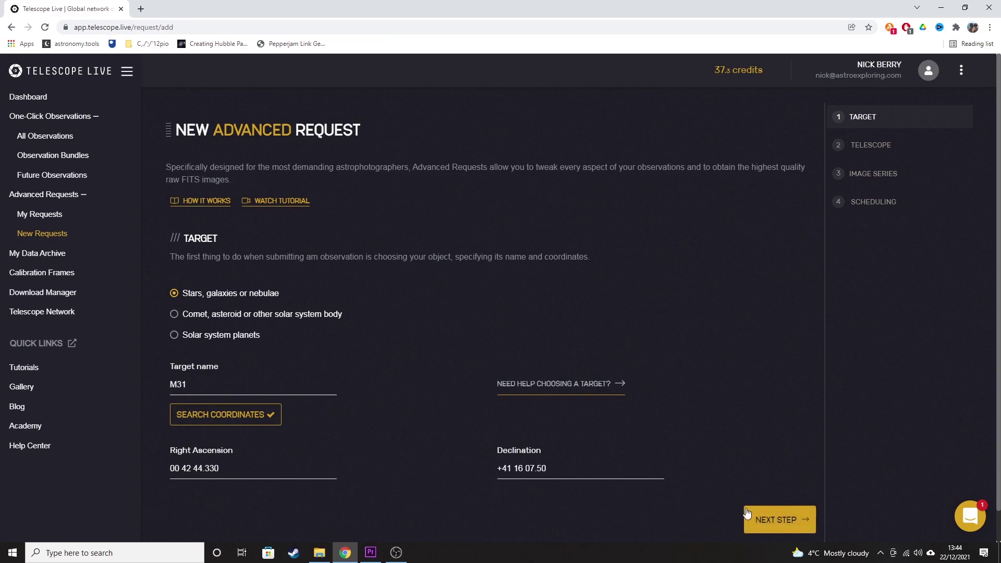
left_click(779, 520)
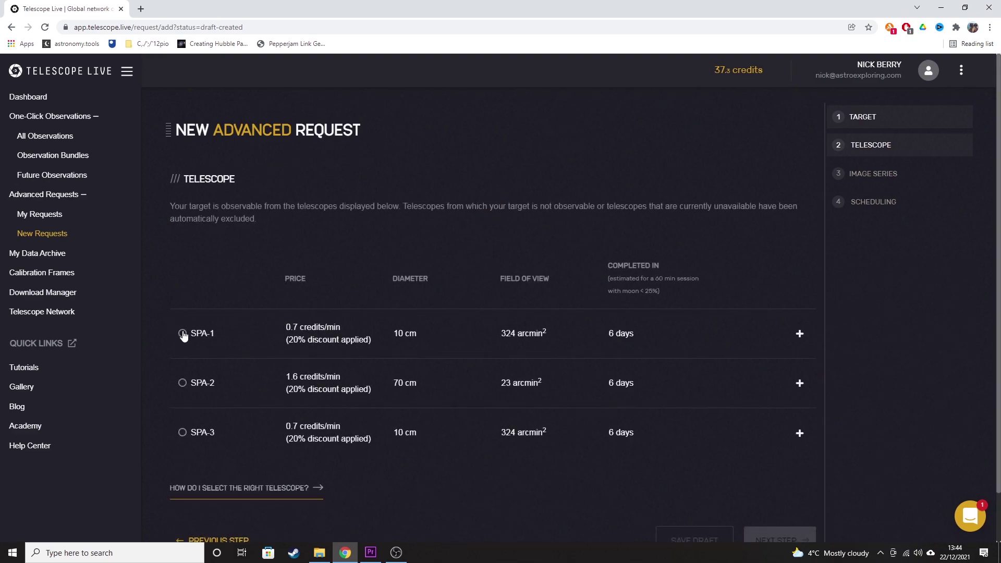
Choose telescope SPA-1 and keep the LRGB 300 s image series defaults.
left_click(182, 334)
scroll(151, 342, "down", 1)
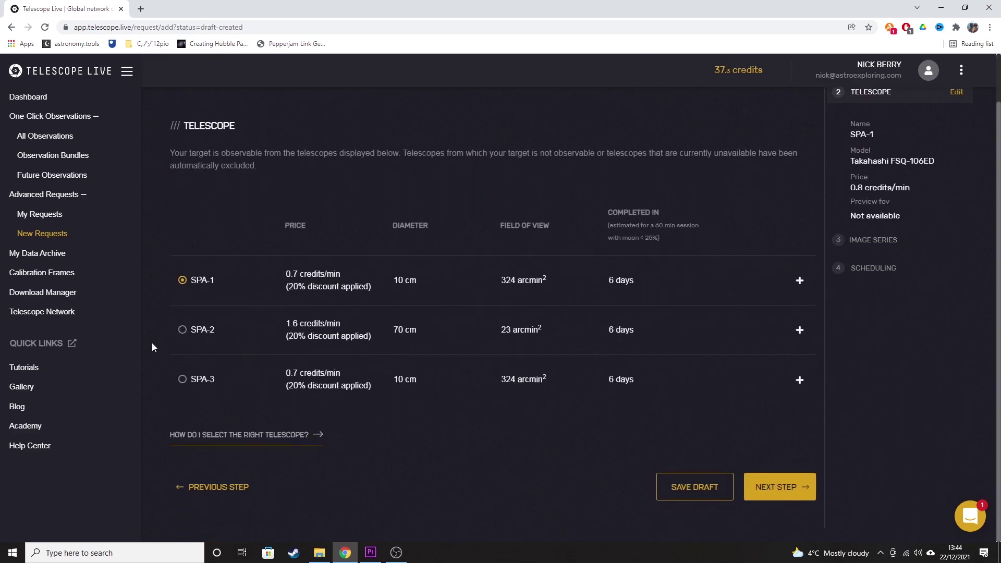
left_click(779, 488)
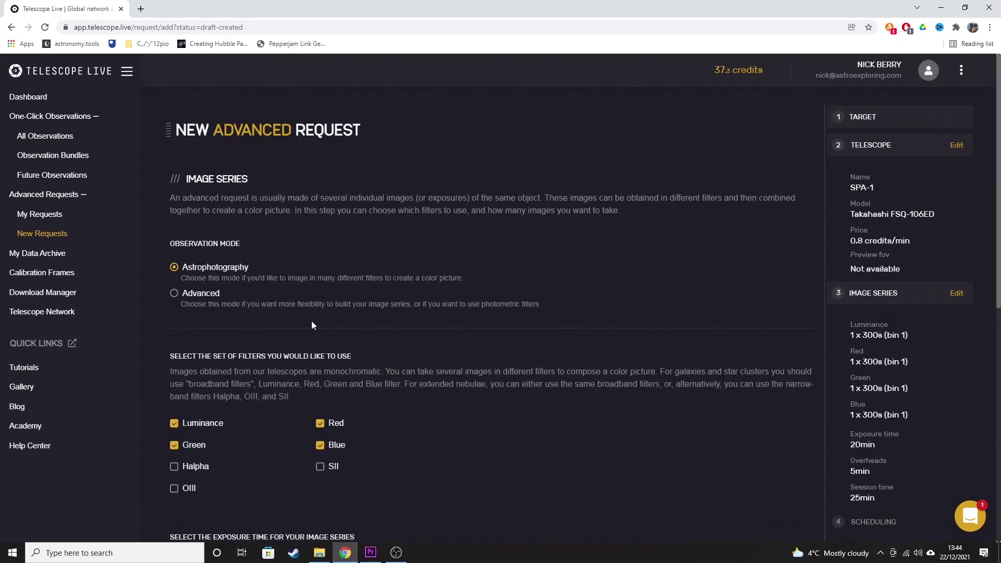
scroll(311, 320, "down", 8)
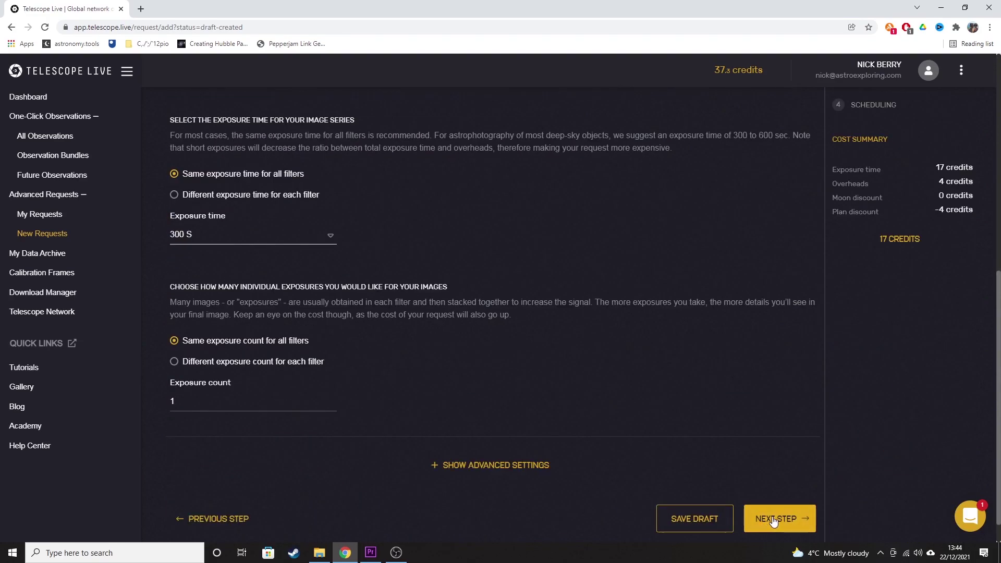
left_click(773, 518)
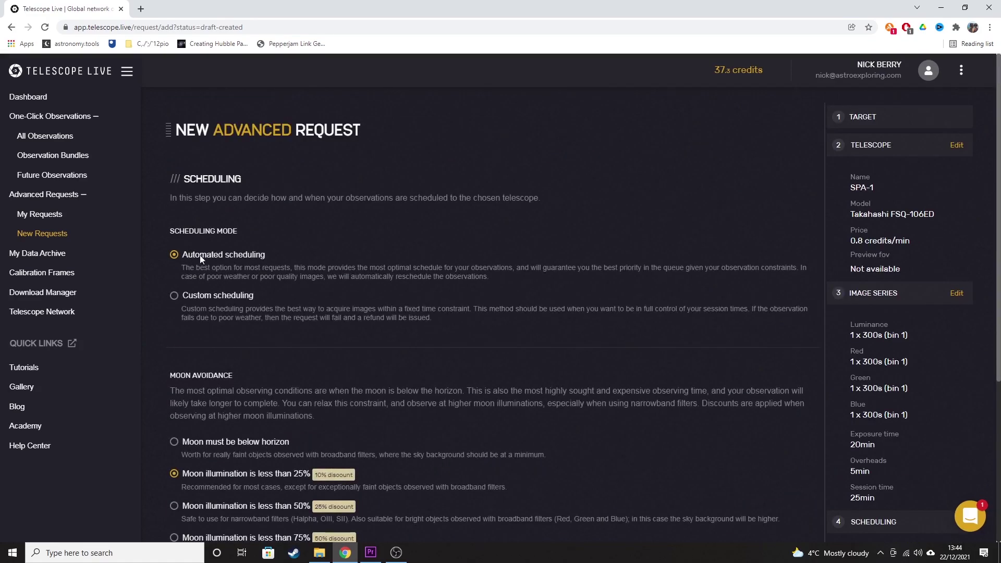
Scroll through the Scheduling step's options, including moon avoidance.
scroll(252, 307, "down", 4)
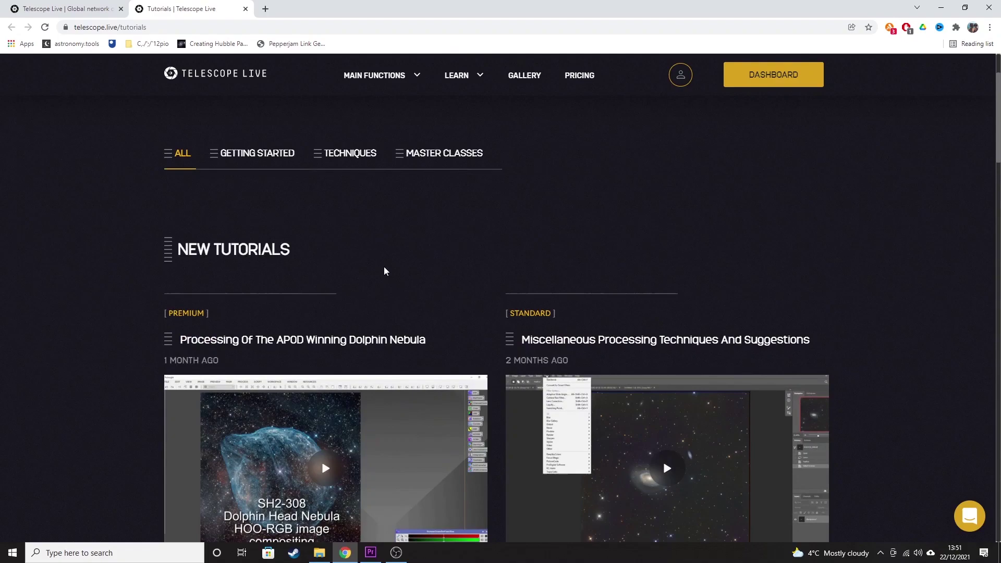
Show only Getting Started tutorials and scroll through the results.
left_click(252, 156)
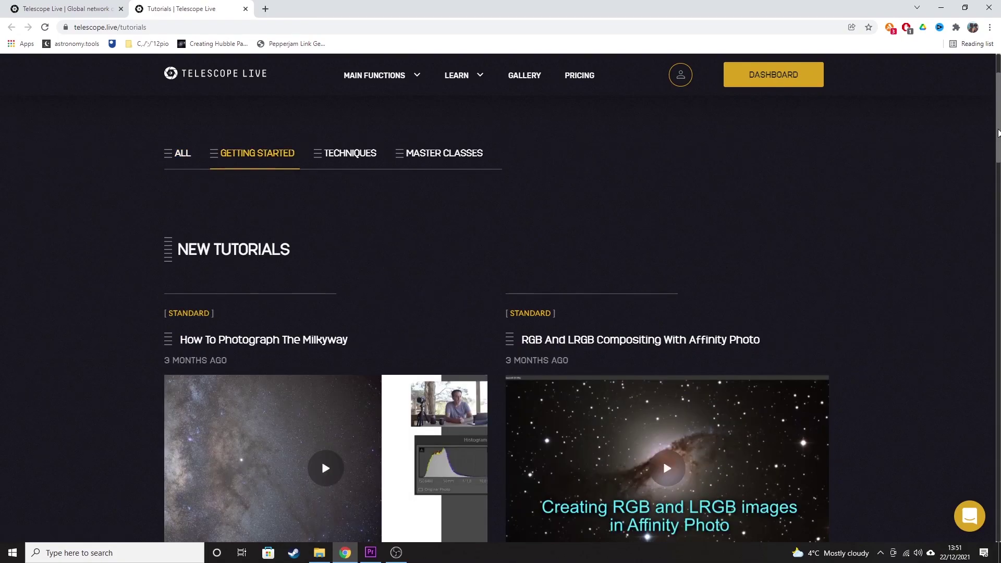
left_click_drag(998, 132, 998, 311)
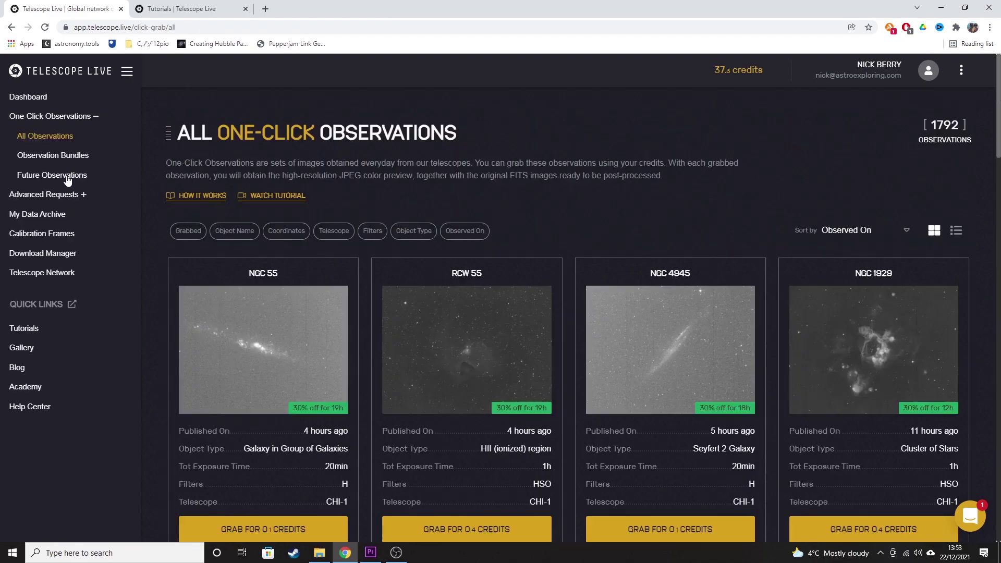
Open Future Observations and scroll through the planned targets, telescopes and costs.
left_click(67, 177)
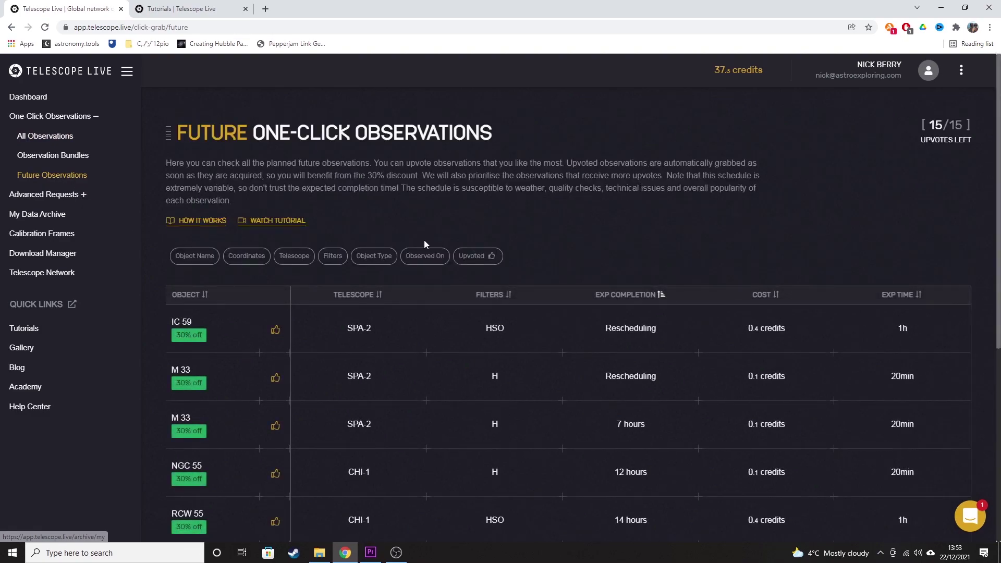
scroll(396, 265, "down", 3)
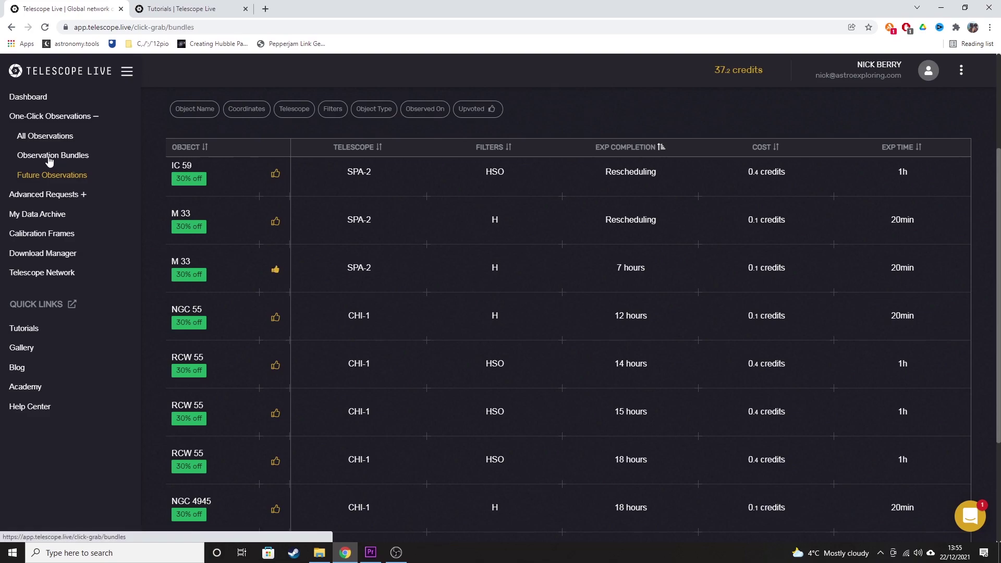
Open the Observation Bundles page and scroll through the bundles.
left_click(52, 155)
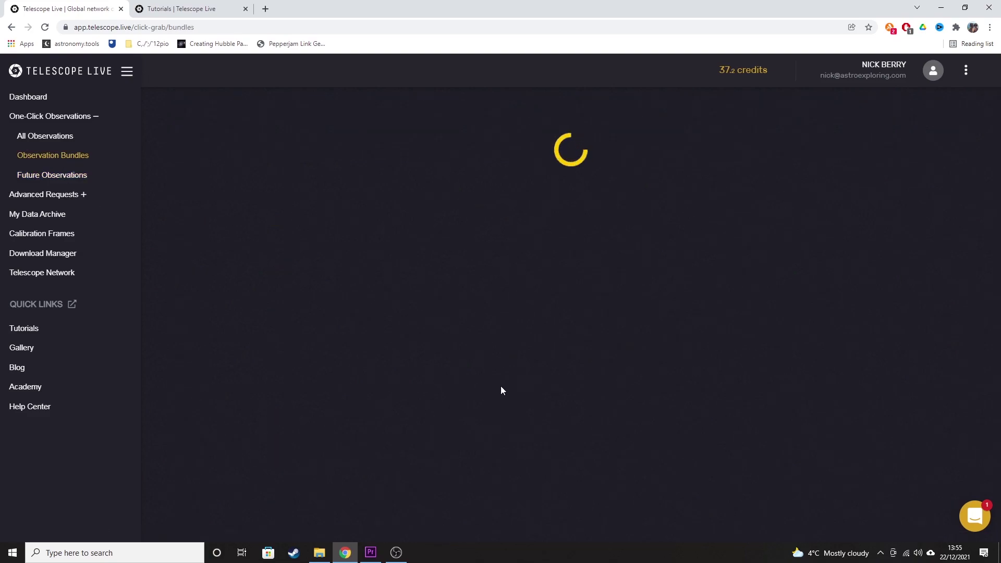
scroll(578, 229, "down", 2)
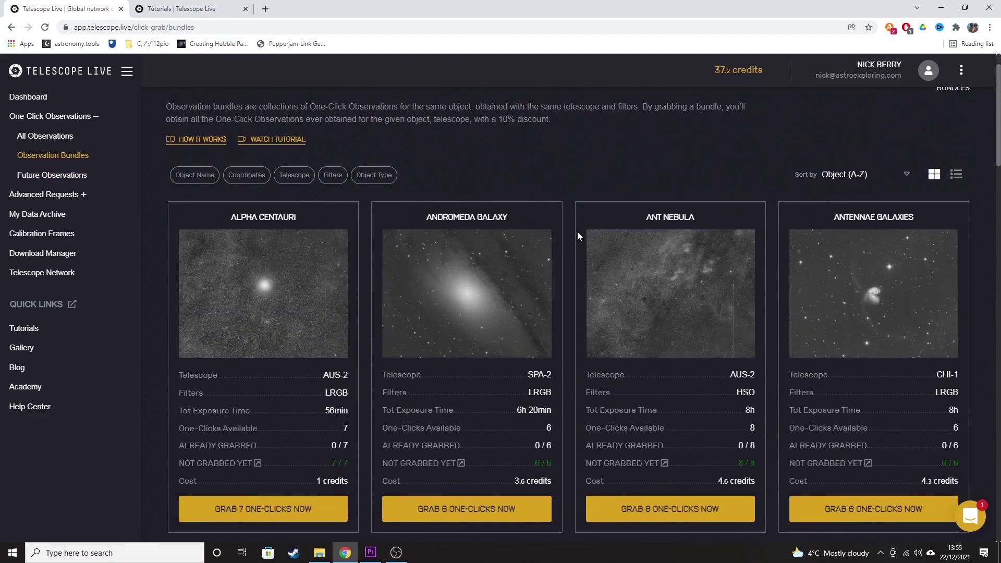
scroll(566, 266, "down", 1)
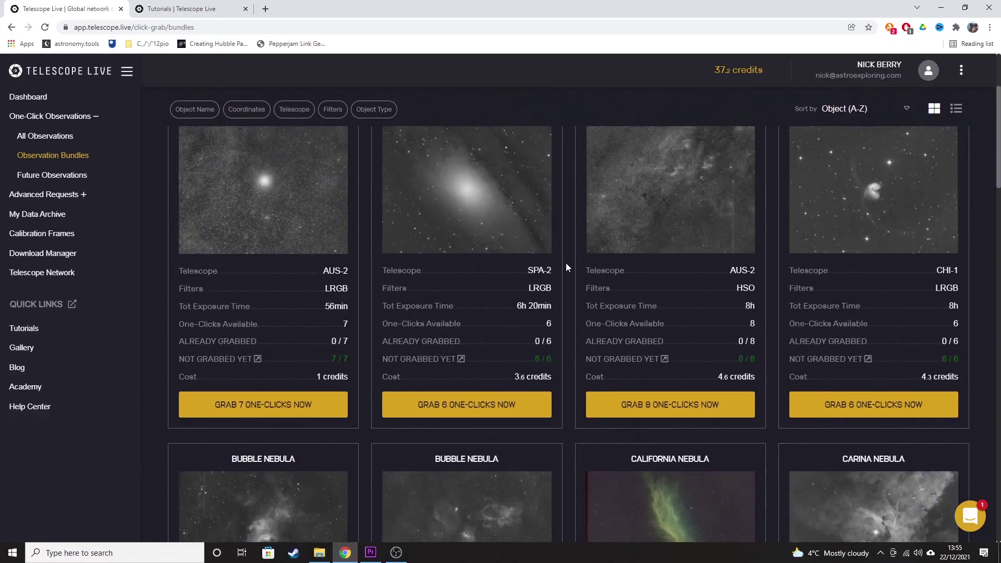
List the Ant Nebula observations not yet grabbed and scroll down through the listings.
left_click(629, 361)
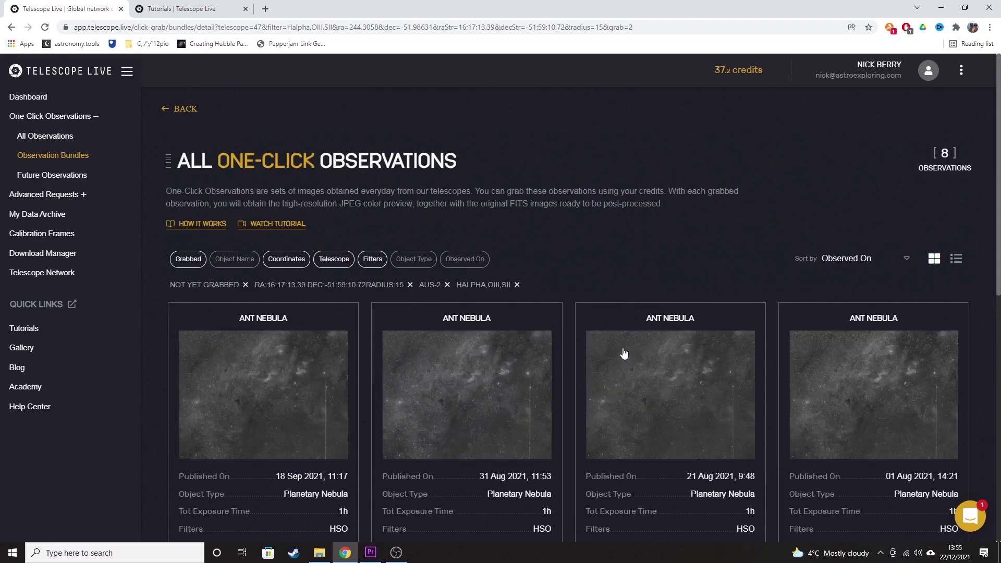
scroll(998, 156, "down", 2)
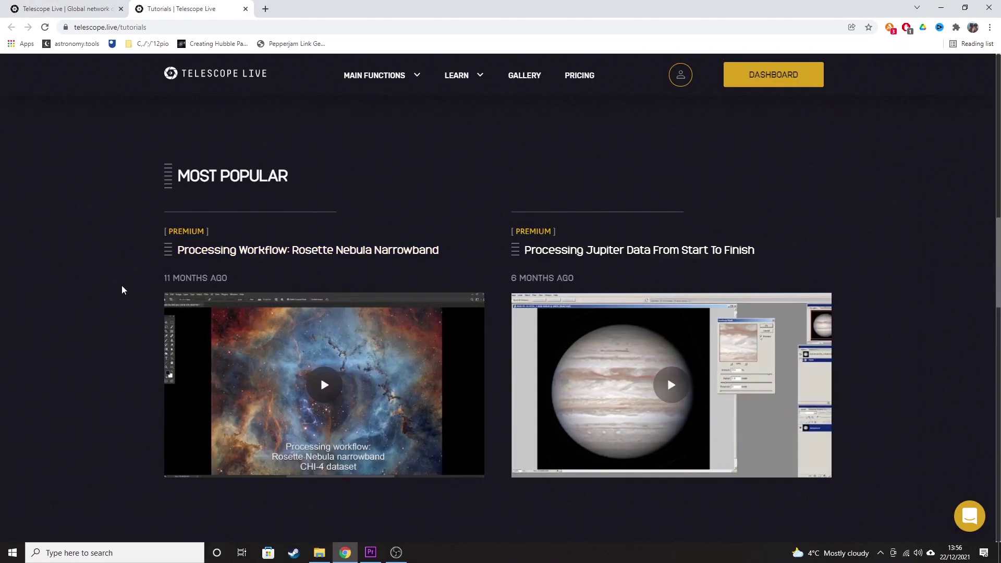
scroll(122, 291, "down", 1)
scroll(122, 291, "down", 2)
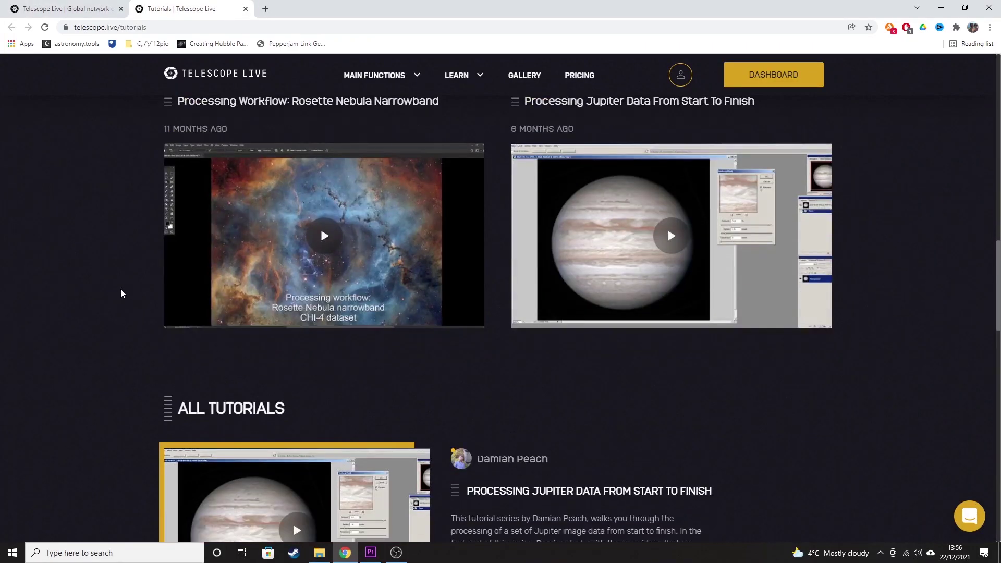
scroll(120, 290, "down", 4)
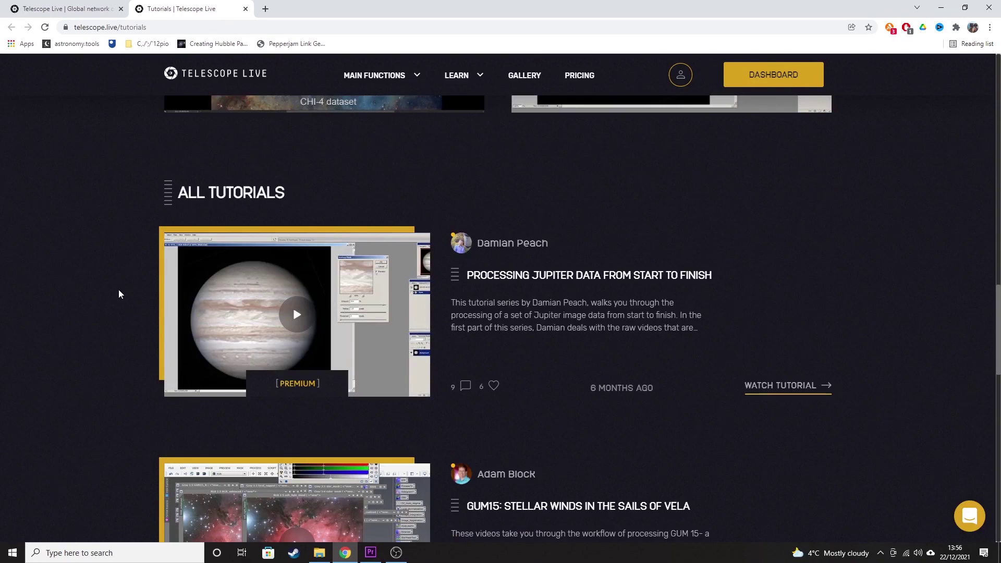
scroll(118, 294, "down", 5)
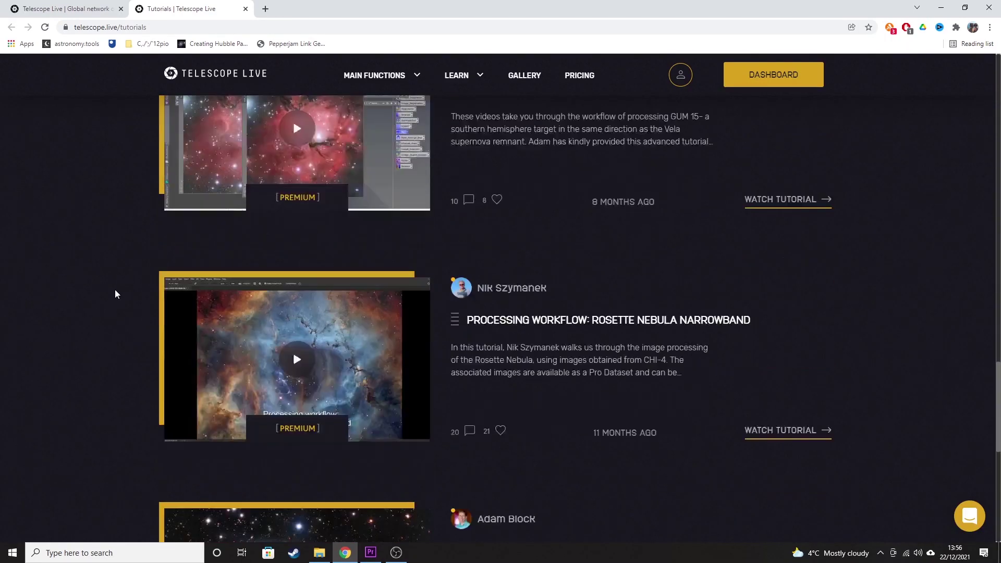
scroll(115, 293, "down", 3)
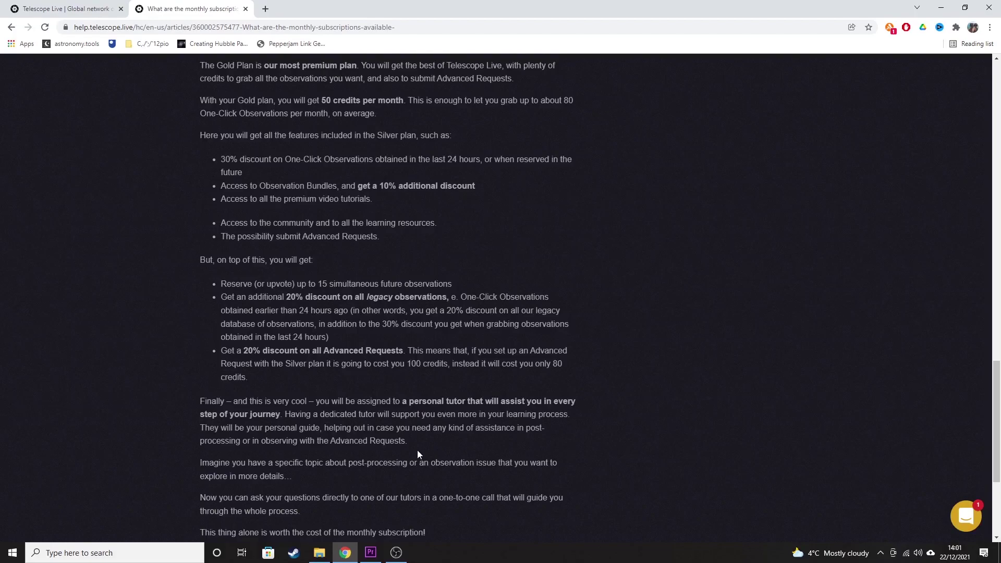
Select the 'Finally – and this is very cool…' paragraph about the Gold plan's personal tutor.
left_click_drag(409, 441, 200, 405)
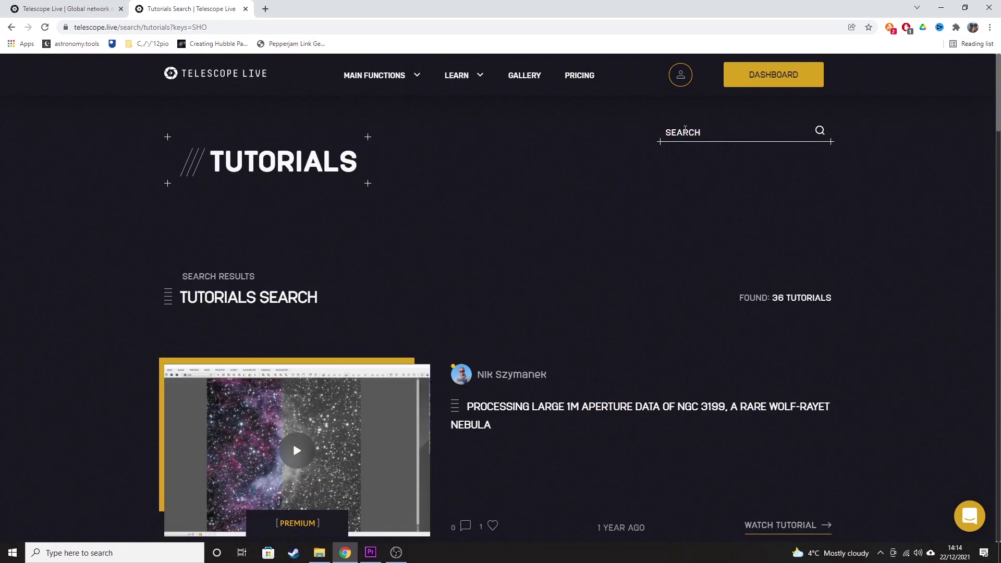
Search the tutorials for 'SHO' and scroll through the matching results.
left_click(687, 130)
type("SHO")
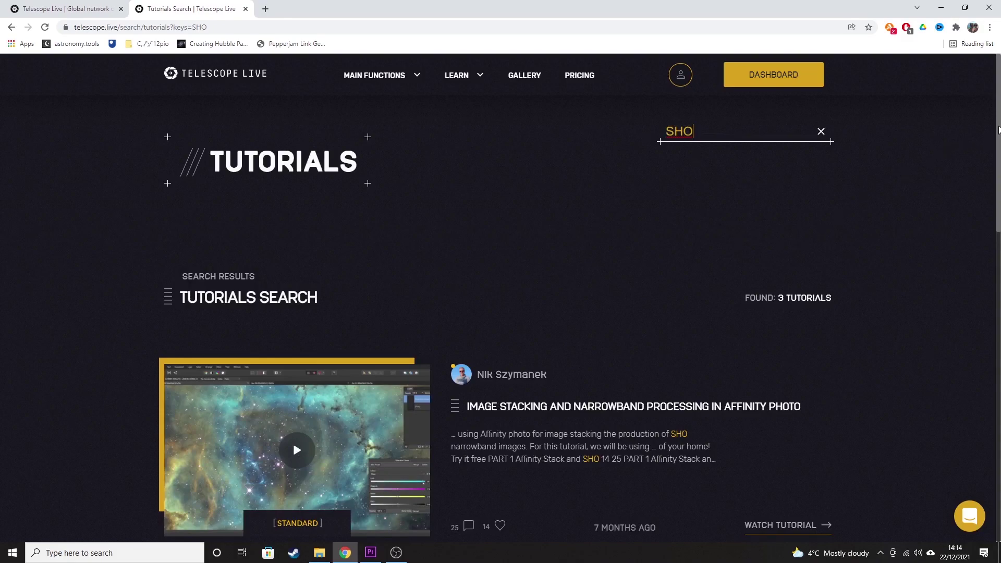
left_click_drag(998, 130, 998, 321)
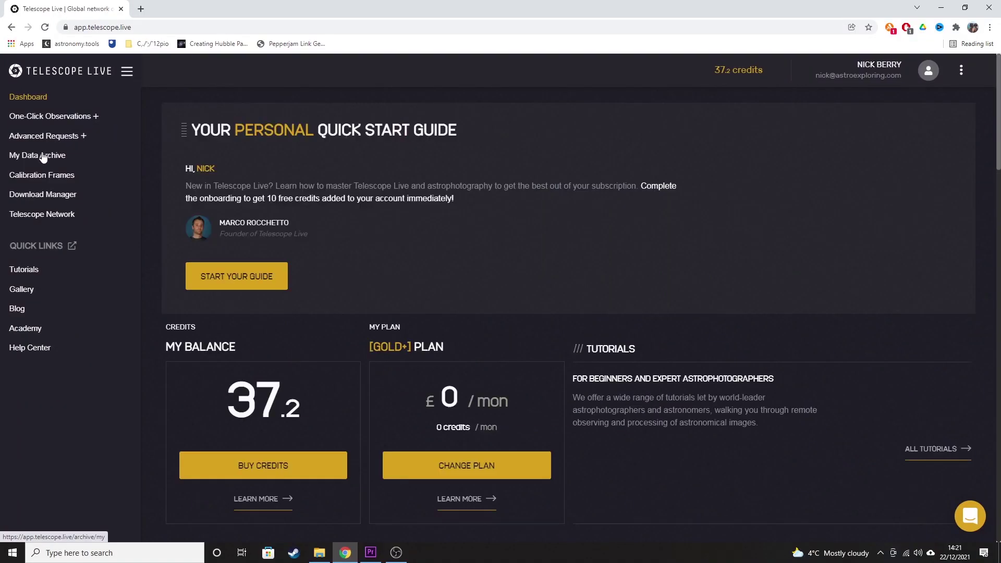
Open My Data Archive and scroll through the first page of FITS images.
left_click(43, 156)
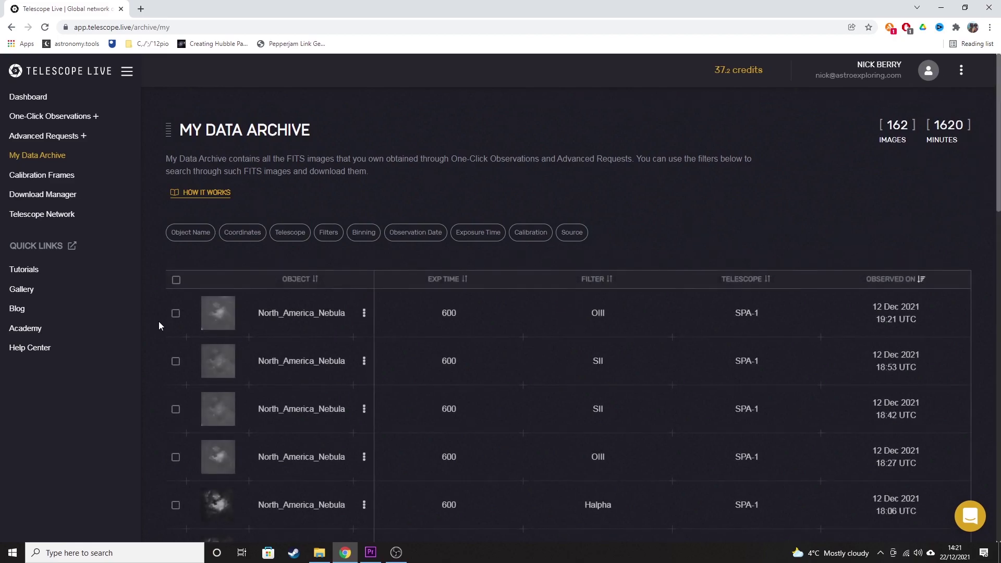
scroll(147, 327, "down", 3)
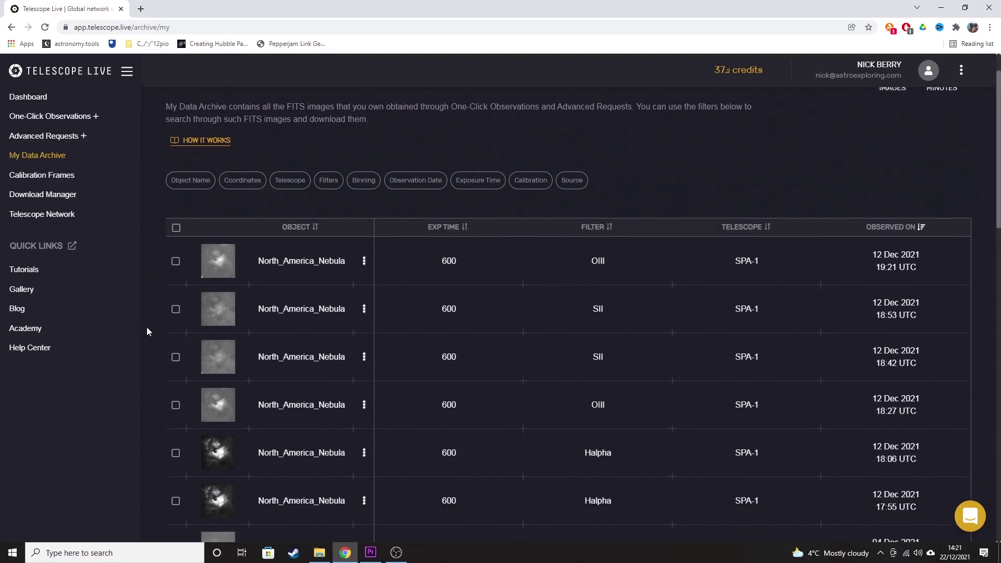
scroll(146, 326, "down", 3)
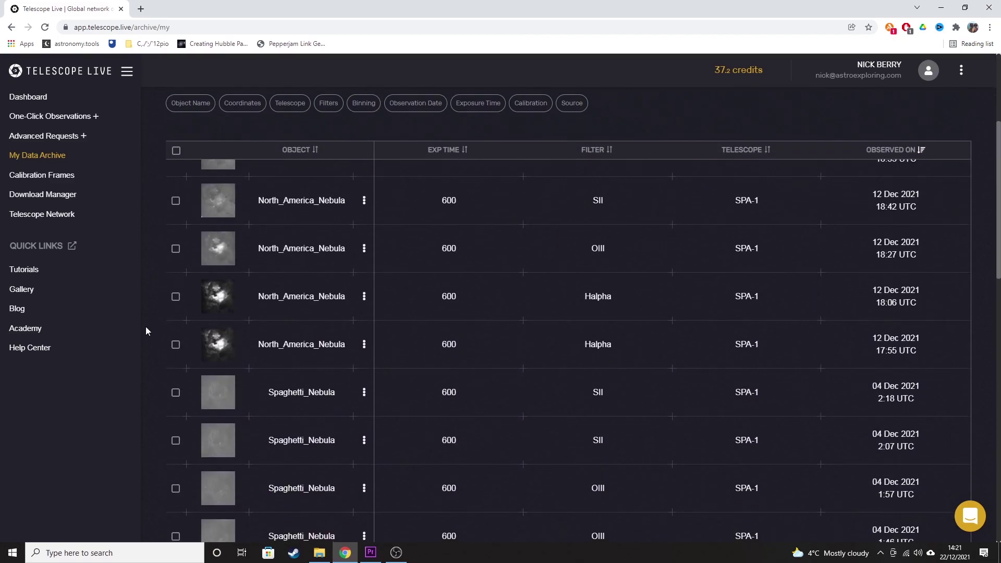
scroll(145, 327, "down", 3)
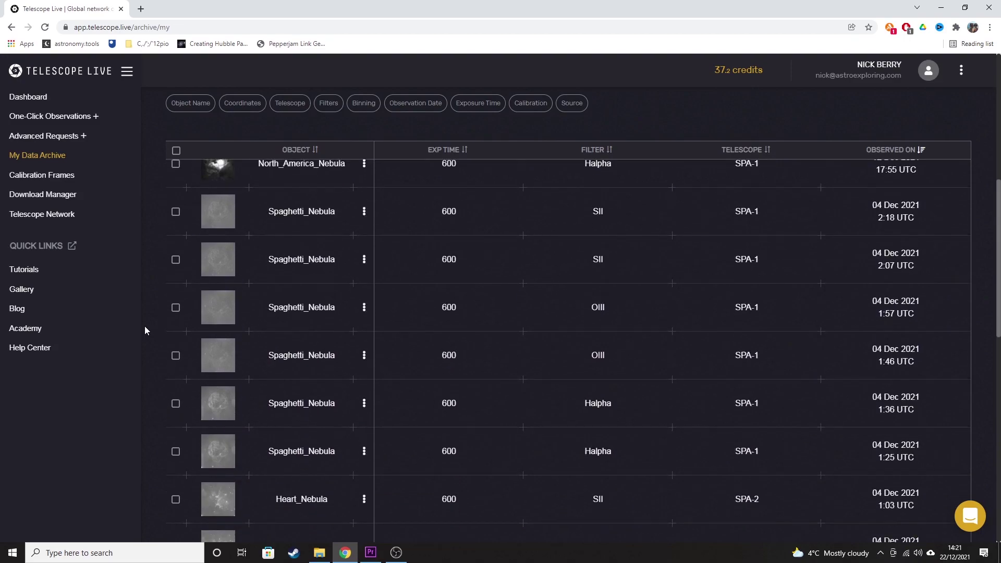
scroll(145, 326, "down", 4)
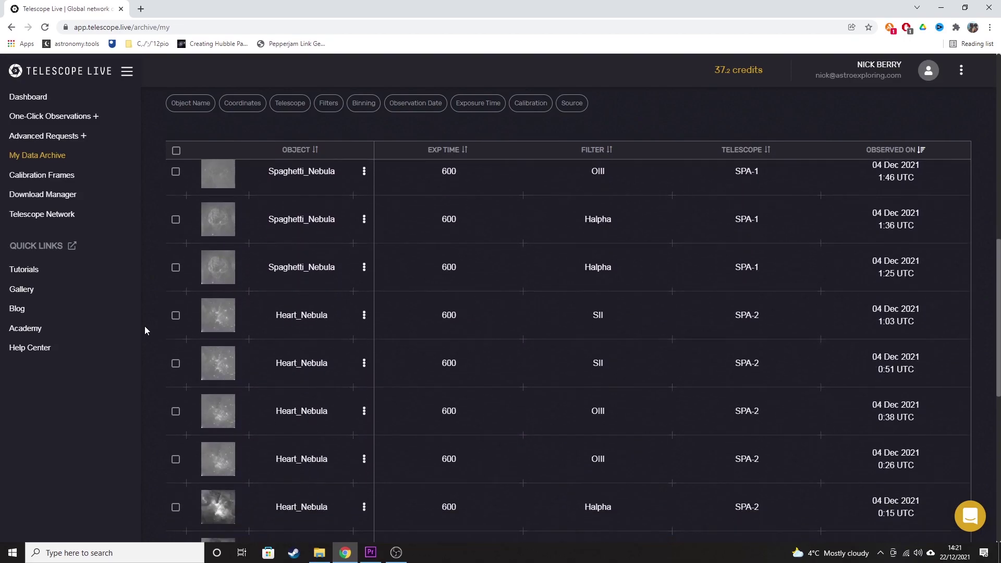
scroll(144, 326, "down", 4)
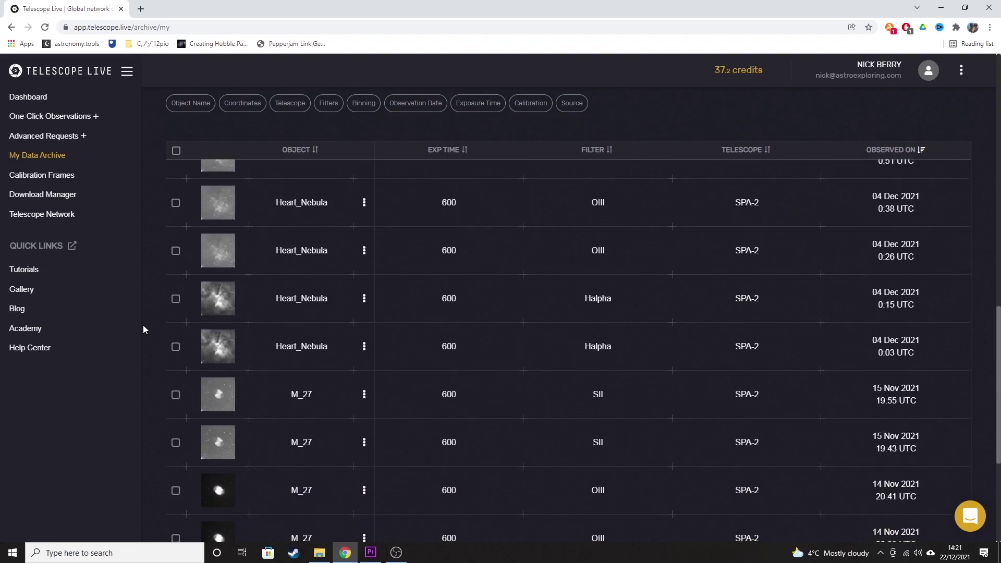
scroll(143, 324, "down", 1)
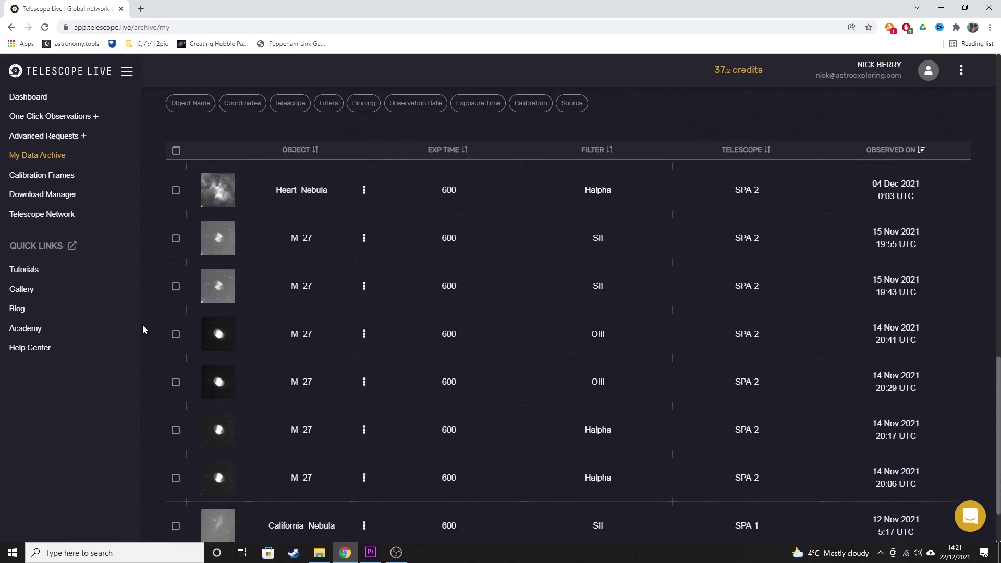
scroll(141, 324, "down", 2)
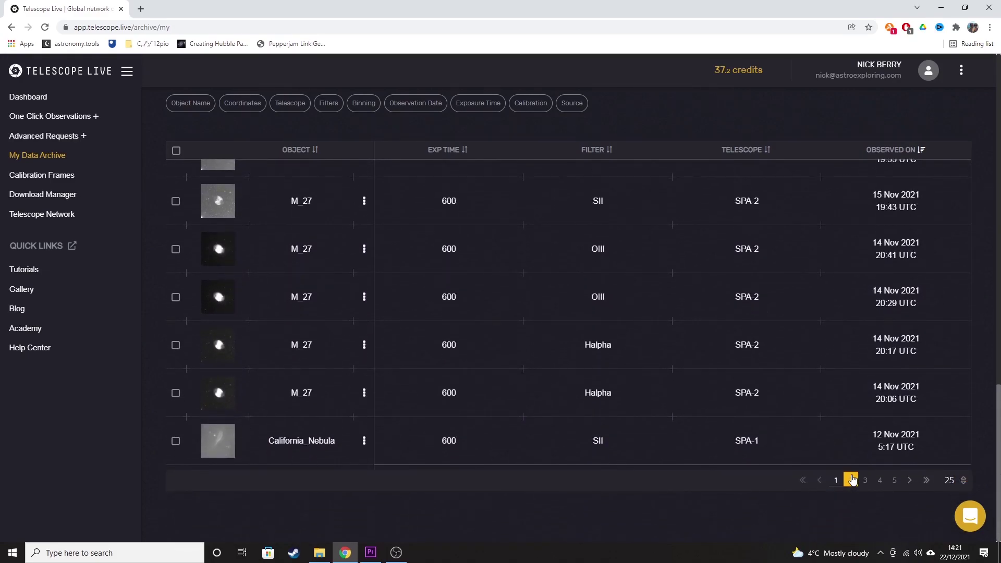
Browse pages 2 and 3 of the archive images.
left_click(851, 480)
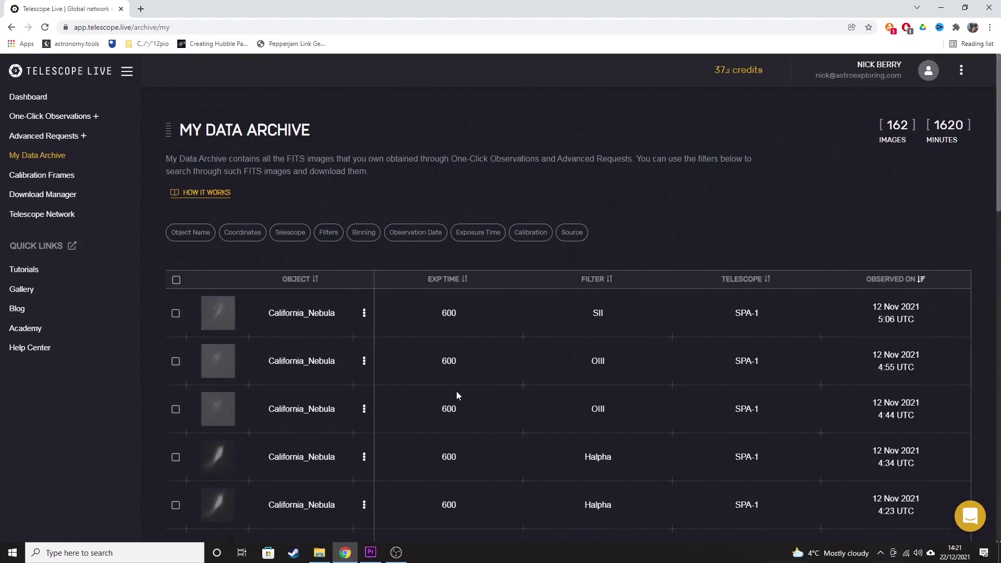
scroll(461, 391, "down", 5)
scroll(462, 389, "down", 13)
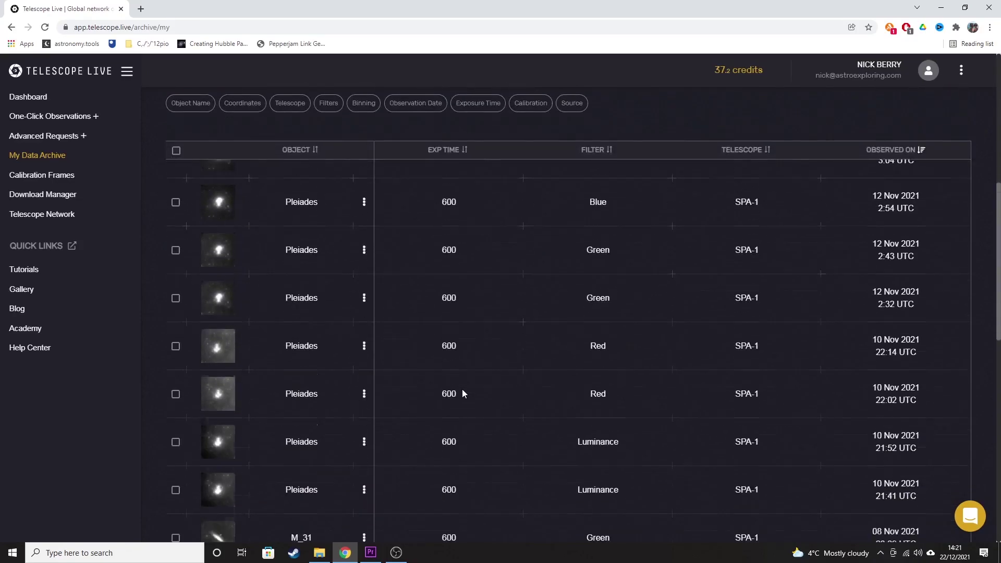
scroll(461, 387, "down", 4)
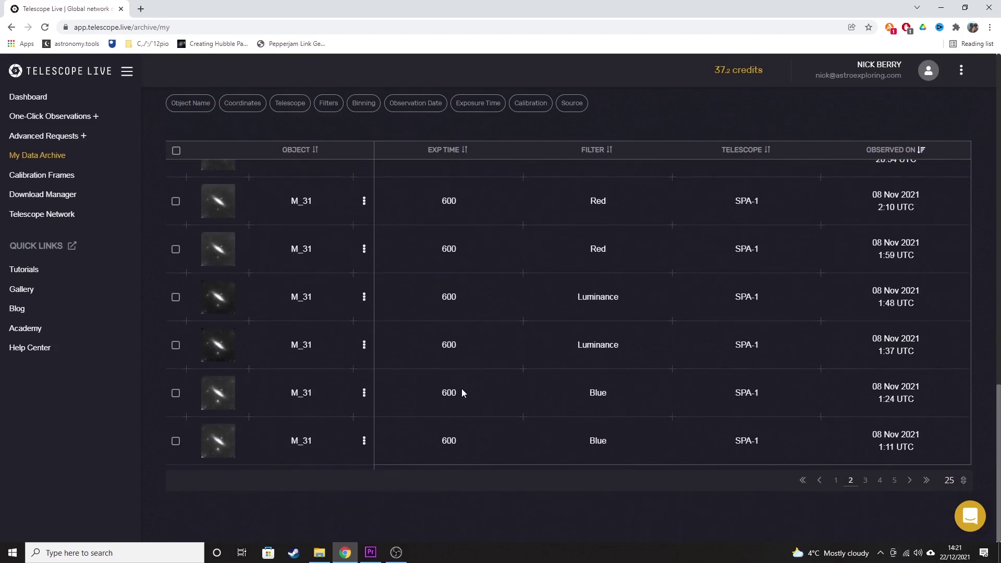
left_click(865, 480)
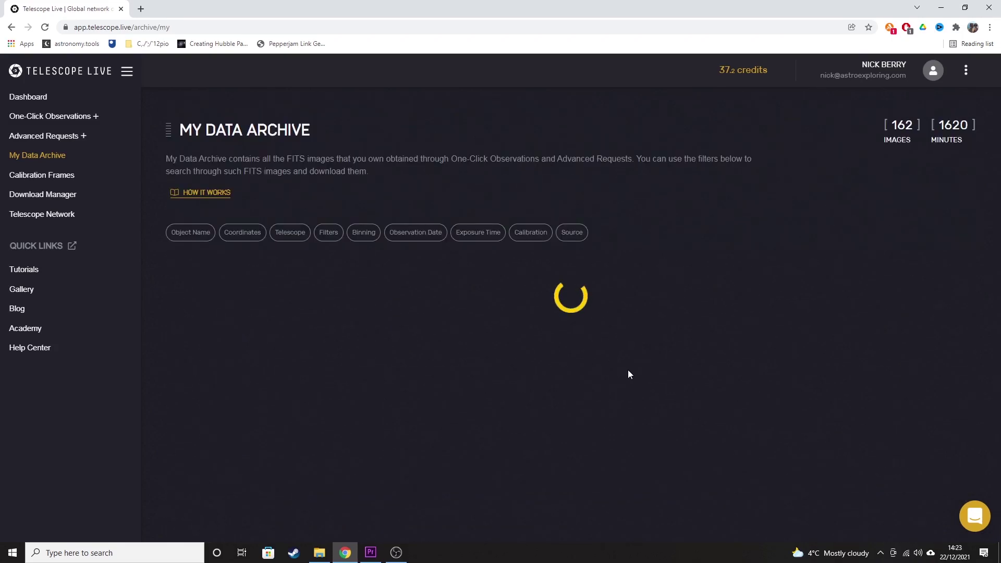
scroll(540, 332, "down", 6)
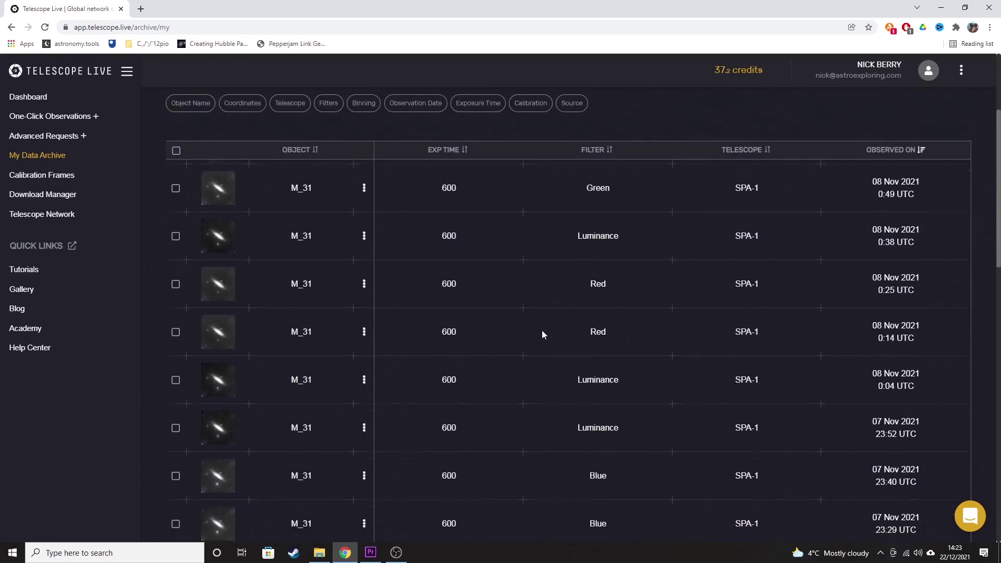
scroll(542, 334, "down", 10)
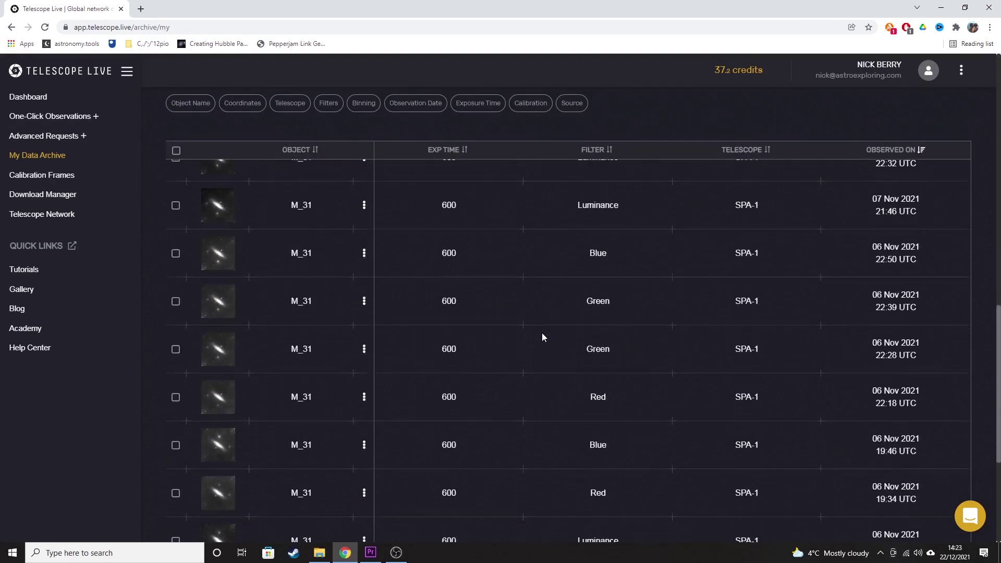
scroll(541, 337, "down", 1)
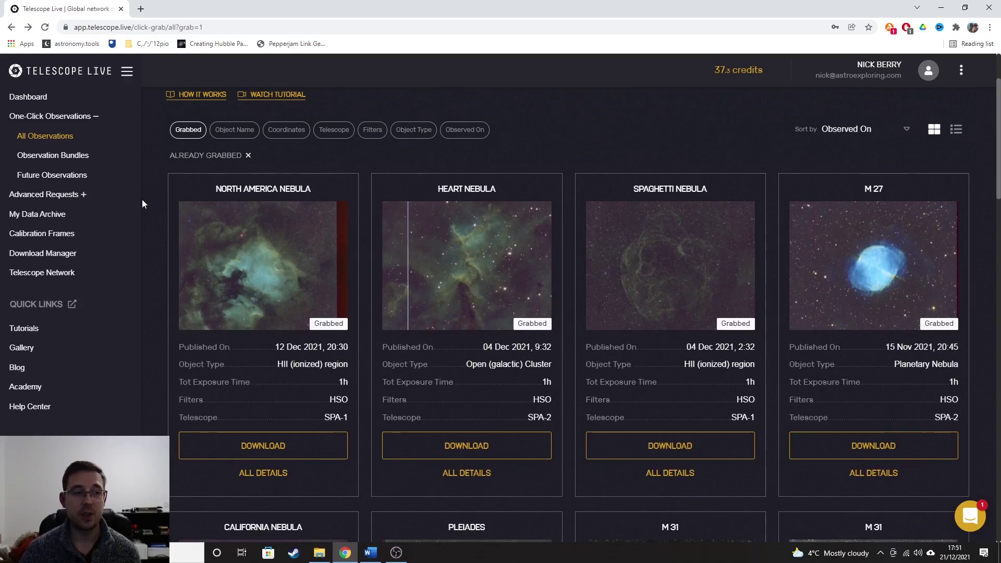
Remove the Already Grabbed filter and scroll through all 1792 one-click observations.
left_click(45, 135)
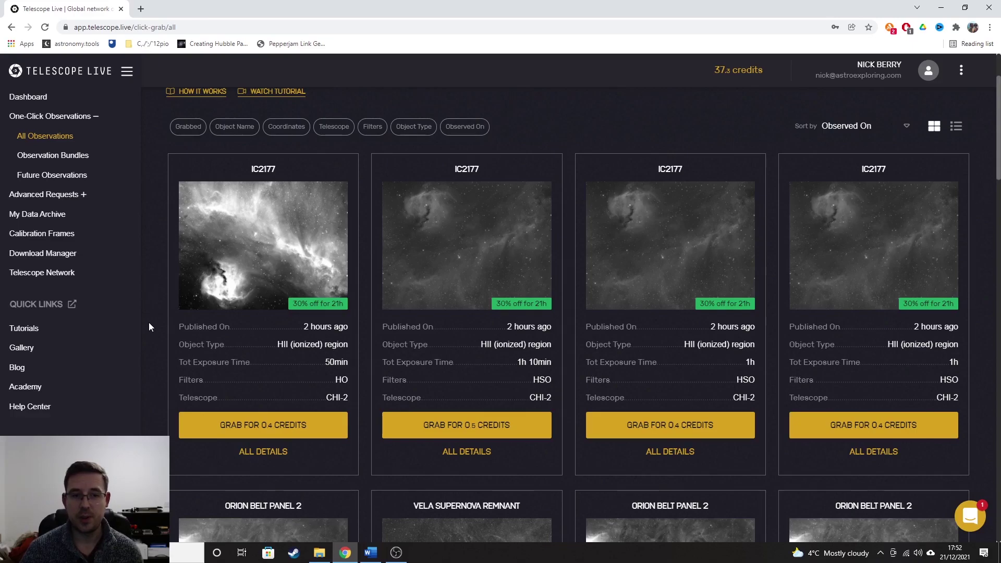
scroll(149, 328, "down", 2)
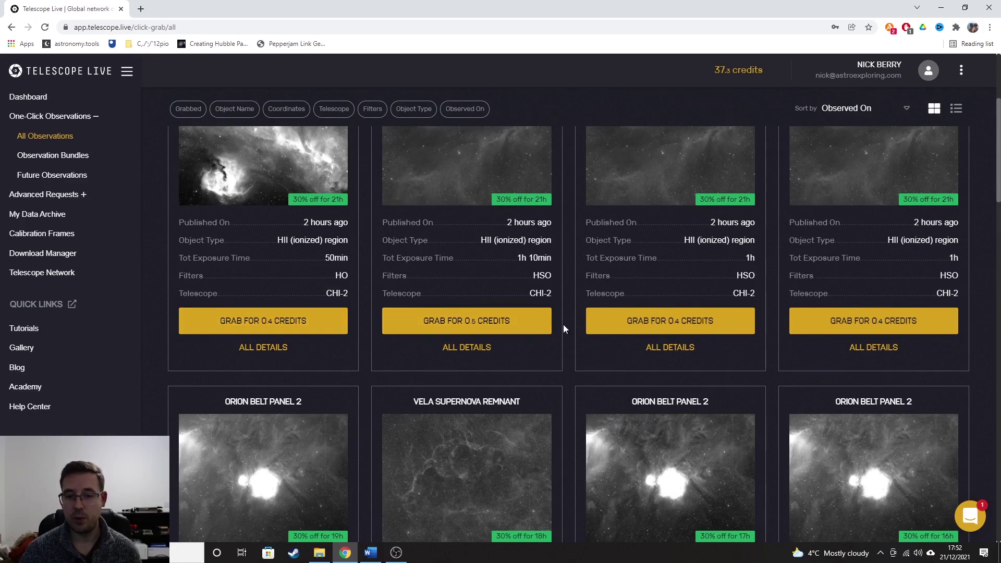
scroll(568, 337, "down", 6)
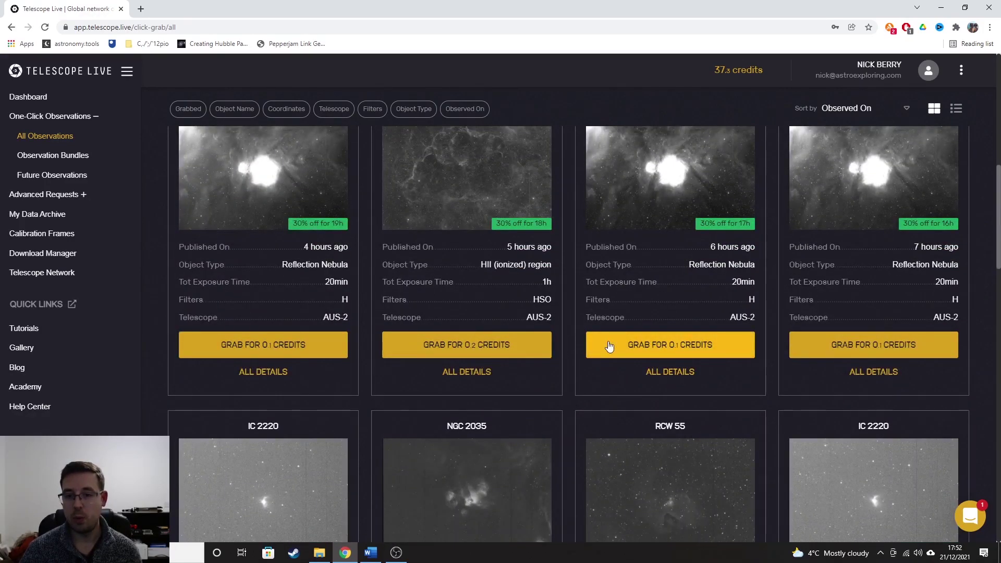
scroll(567, 334, "down", 9)
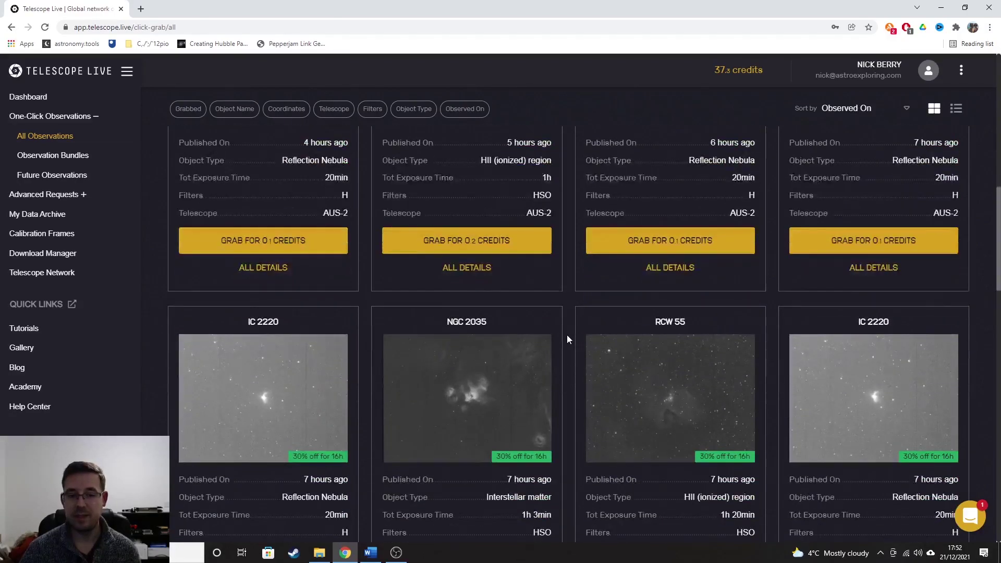
scroll(567, 336, "down", 3)
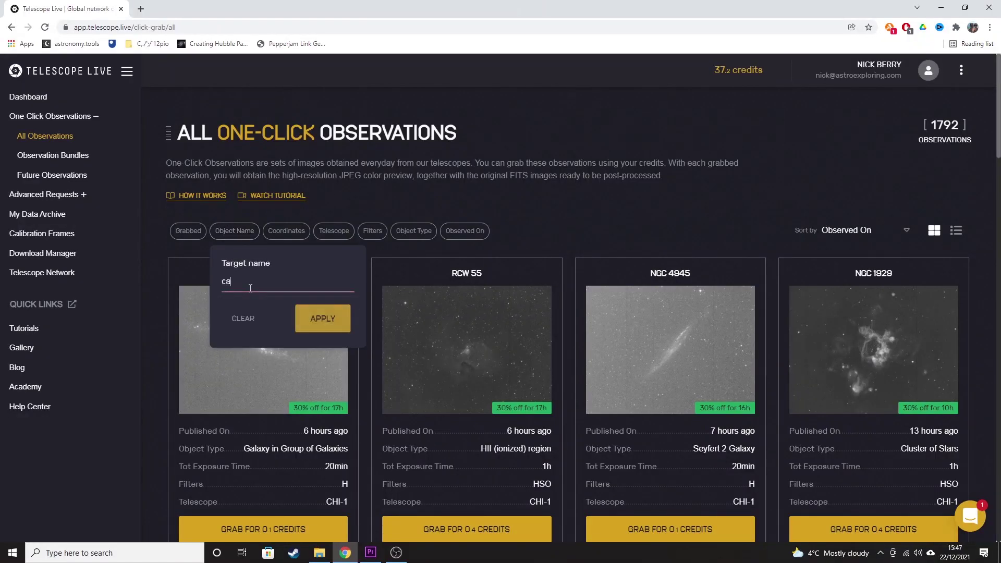
Filter one-click observations by target name 'carina' and scroll the 65 results.
type("rina")
left_click(322, 318)
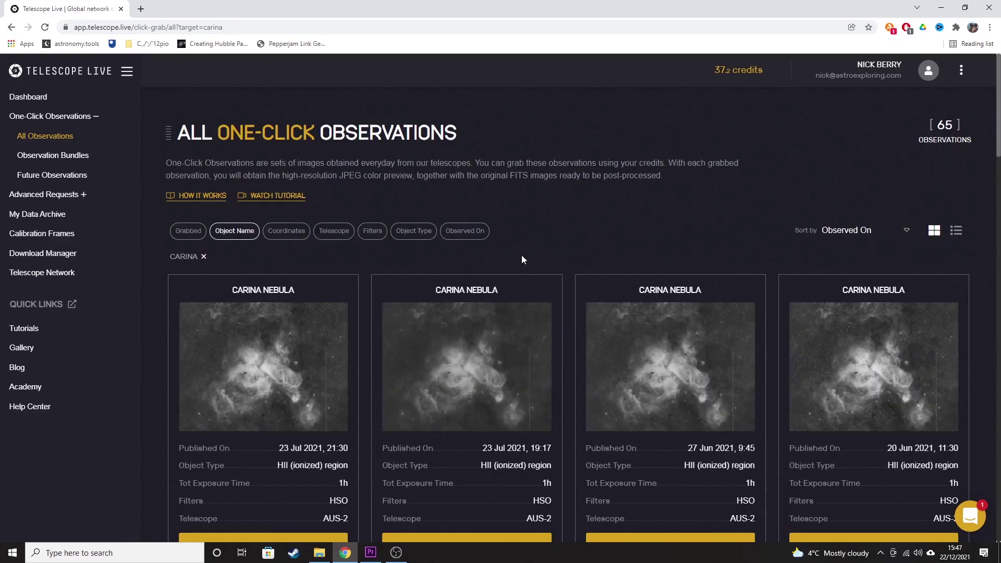
left_click_drag(998, 145, 998, 177)
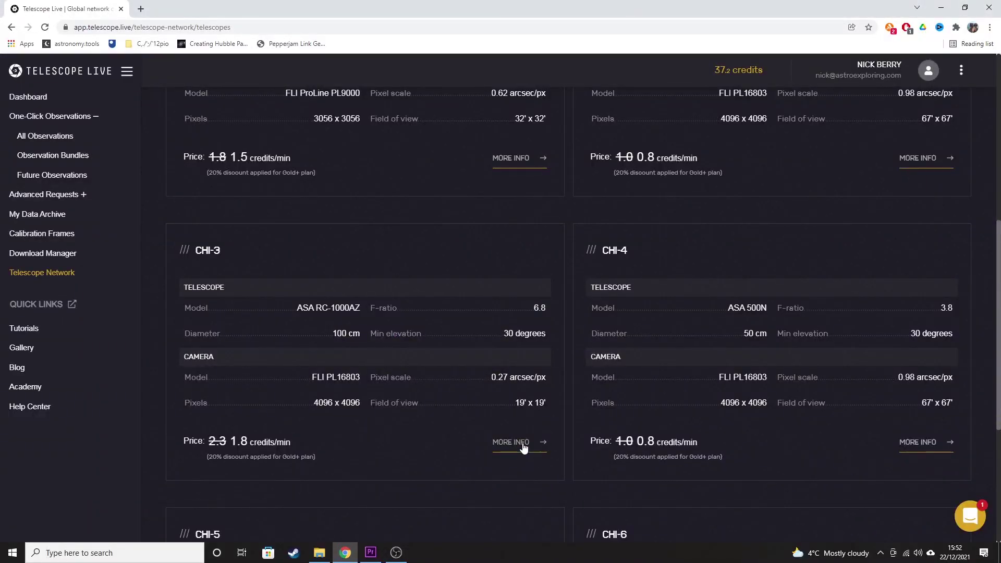
Open the CHI-3 Help Center article and scroll to its 1-m Ritchey Chretien details and 140 credits/hour pricing.
left_click(520, 441)
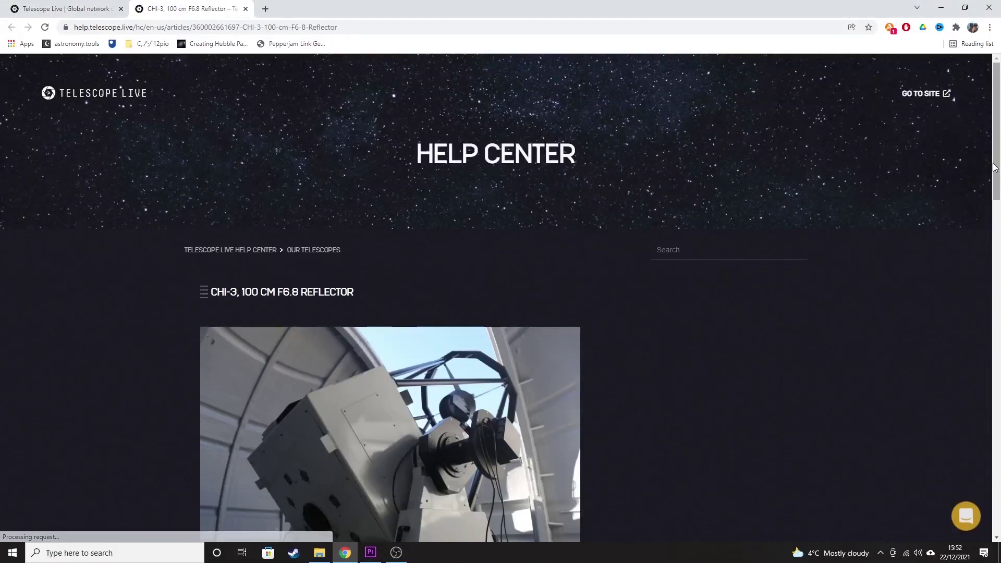
scroll(996, 183, "down", 2)
left_click_drag(997, 184, 992, 226)
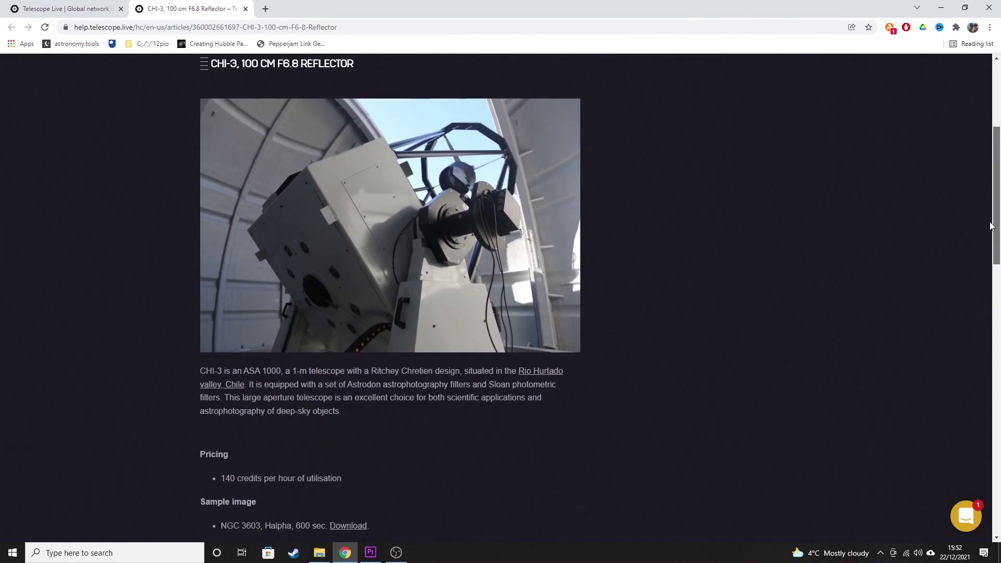